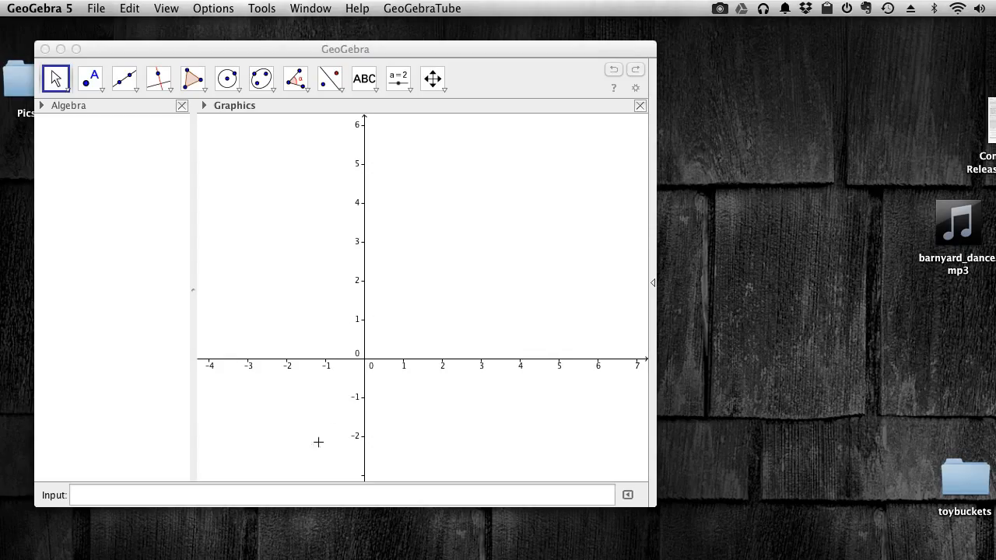
Plot the parabola y = x^2, the implicit curve y^3 - y = x^2 and the function f(x) = sin(x) + 5
click(99, 497)
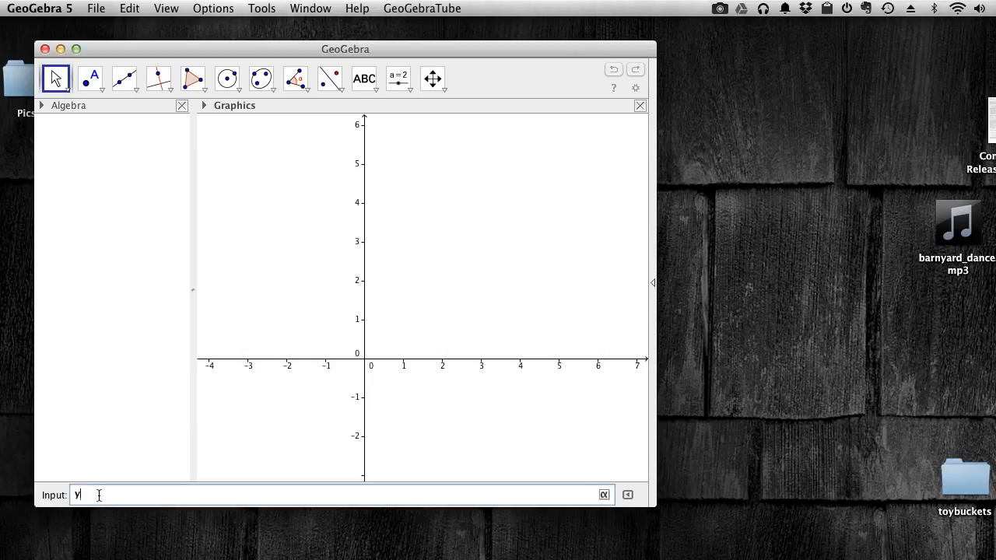
key(Return)
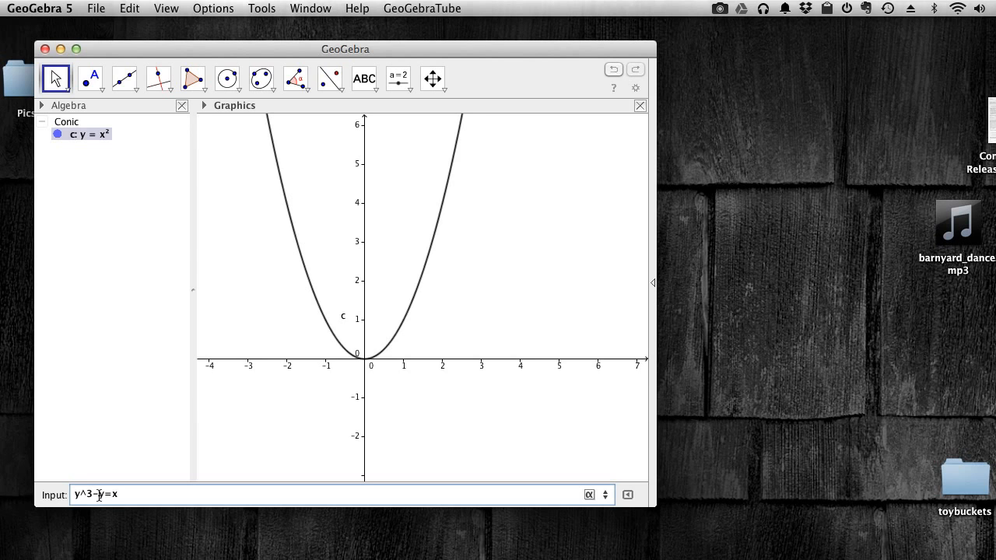
key(Return)
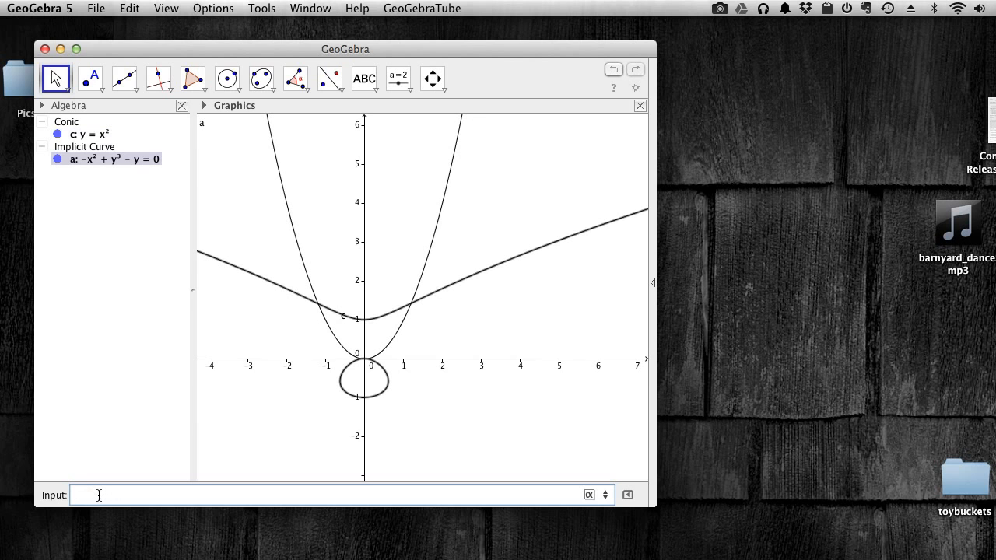
text(f(x)=sin9x)+5)
key(Return)
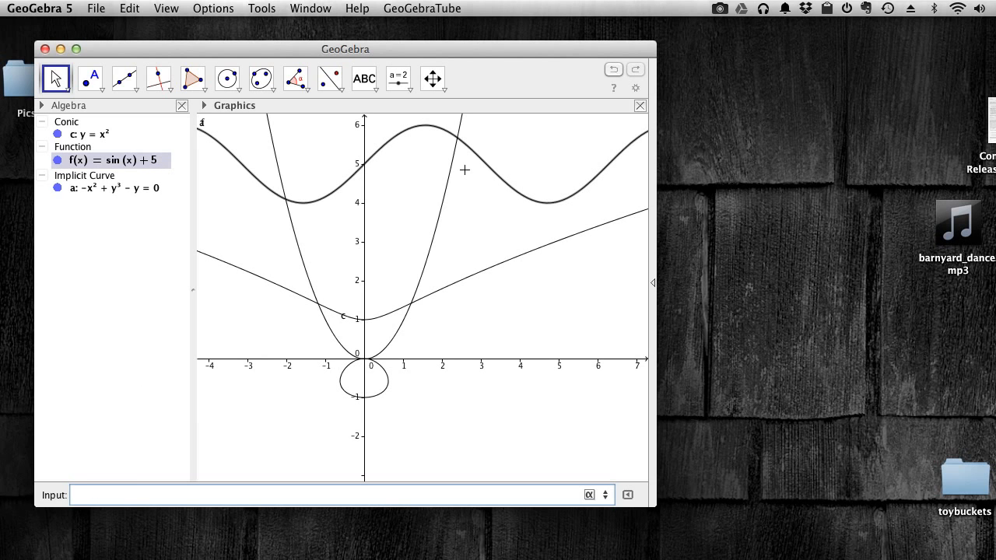
Open Project1-ModelMaker.ggb from the Video folder, discarding the unsaved changes to the current graph
click(94, 9)
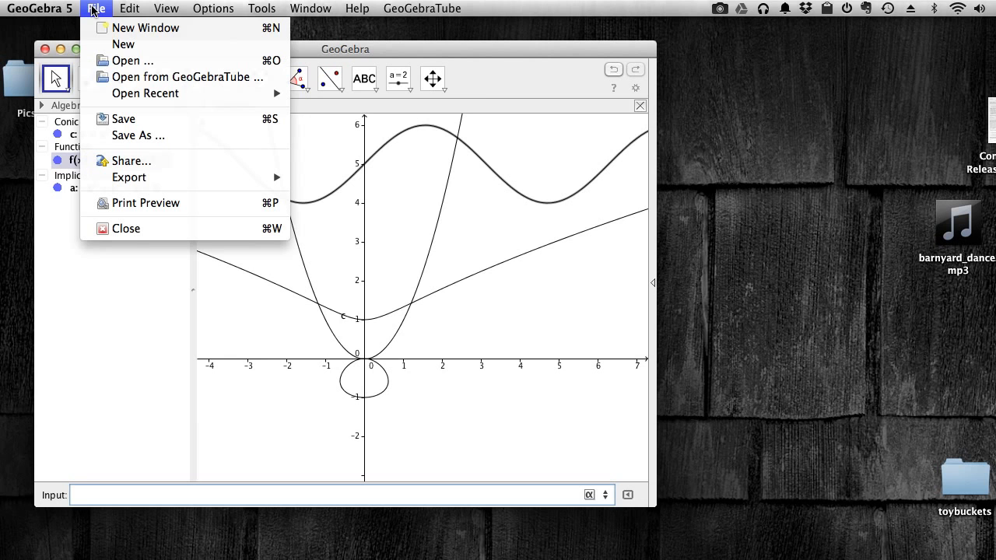
click(135, 65)
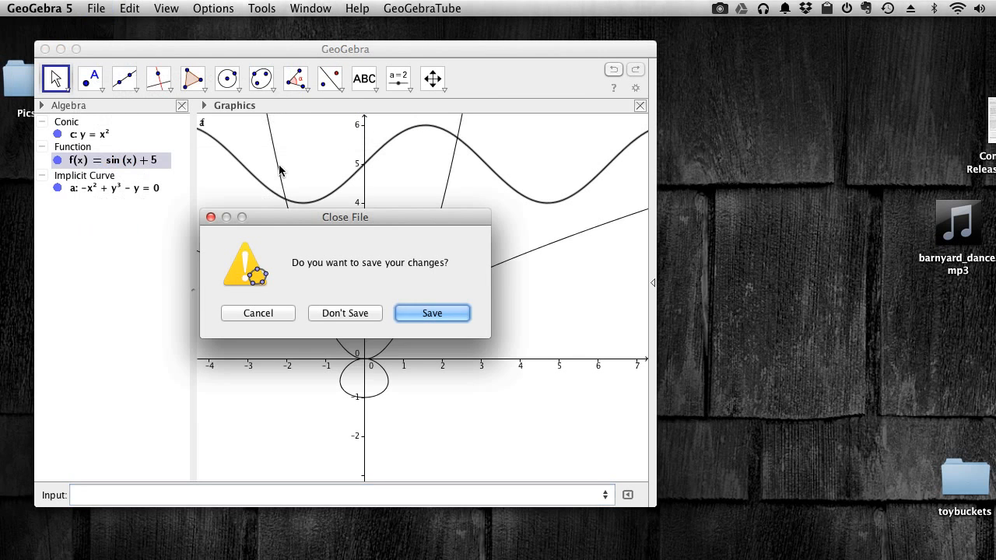
click(347, 314)
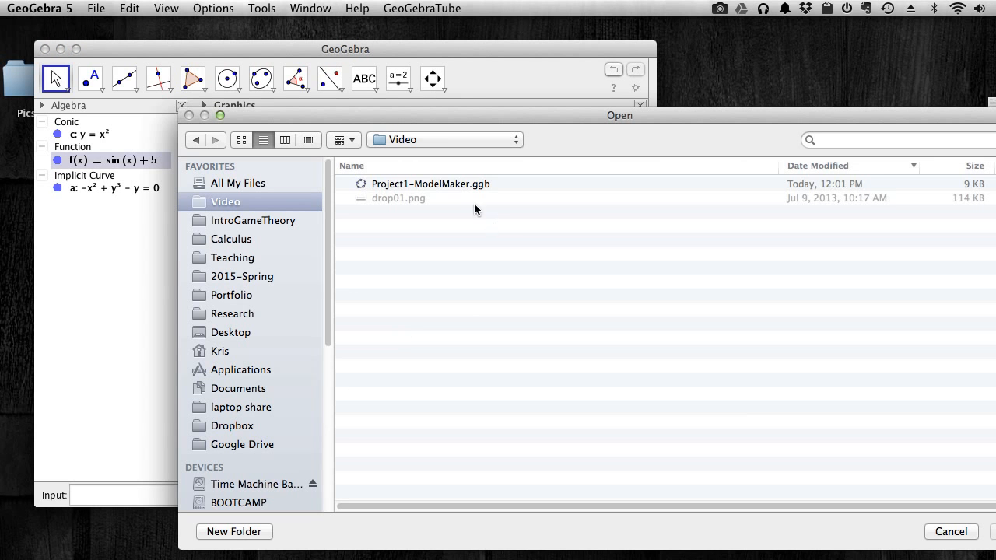
click(412, 184)
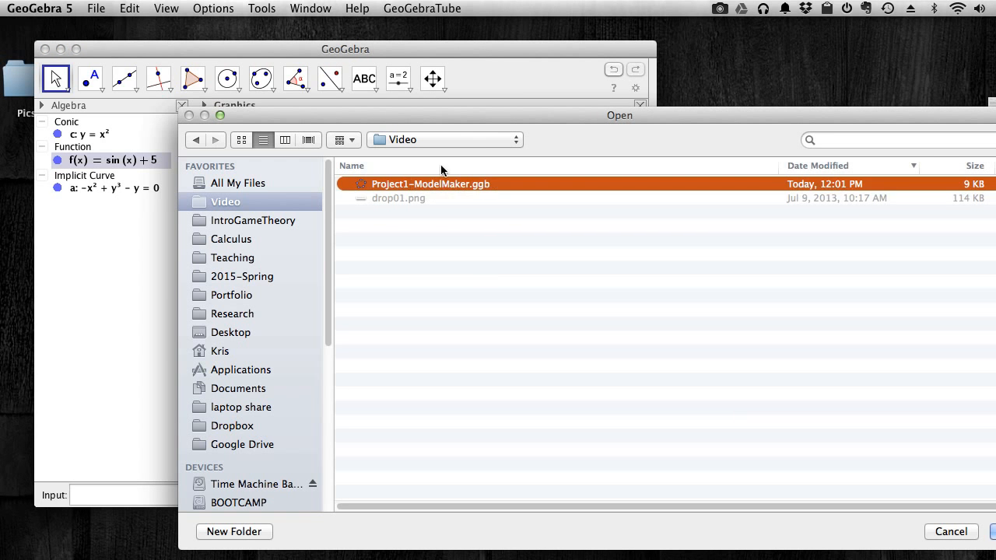
drag(503, 117, 418, 85)
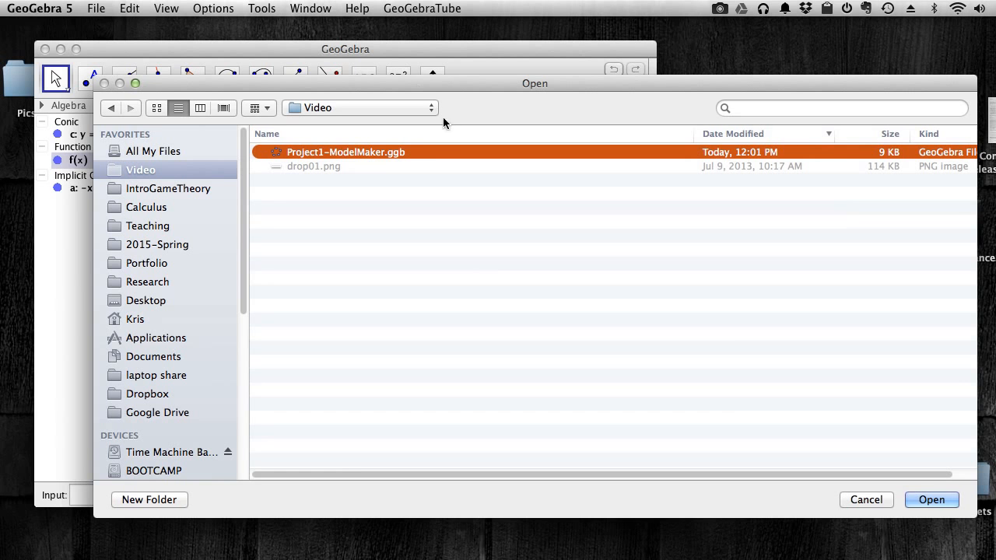
click(946, 502)
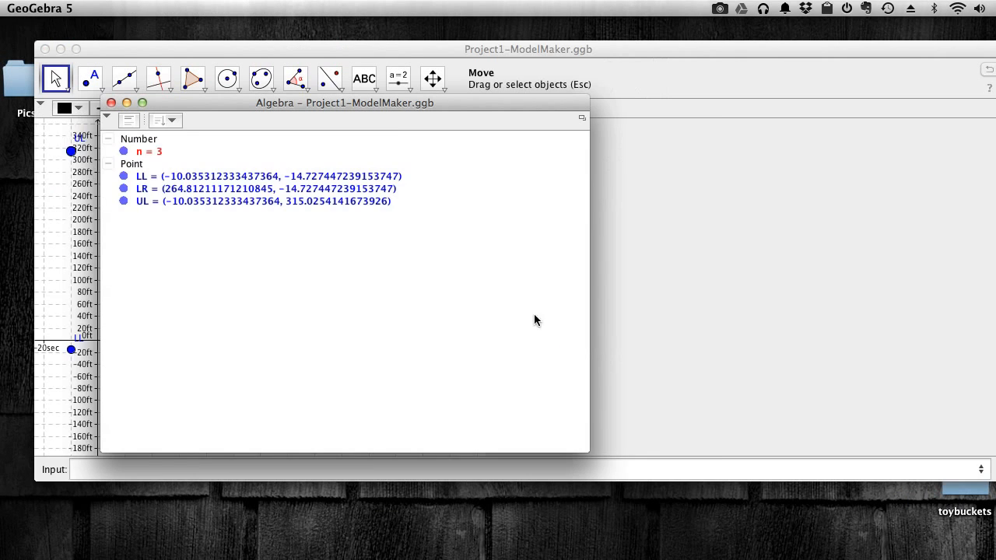
Arrange the separate Algebra, Spreadsheet and Graphics windows so all are reachable, with the Graphics window in front
drag(530, 49, 516, 169)
drag(428, 102, 334, 200)
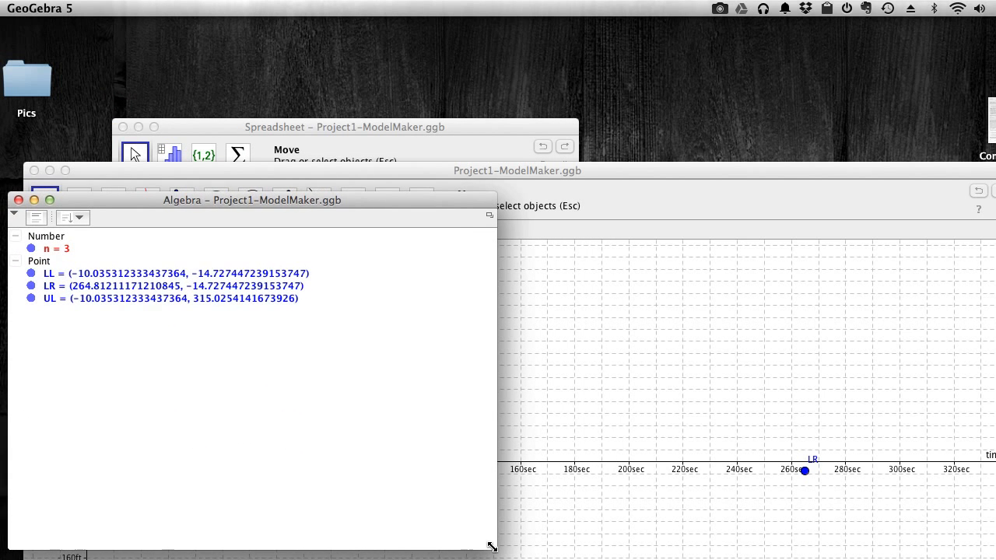
drag(492, 546, 467, 480)
drag(332, 124, 735, 248)
drag(589, 166, 578, 36)
click(373, 471)
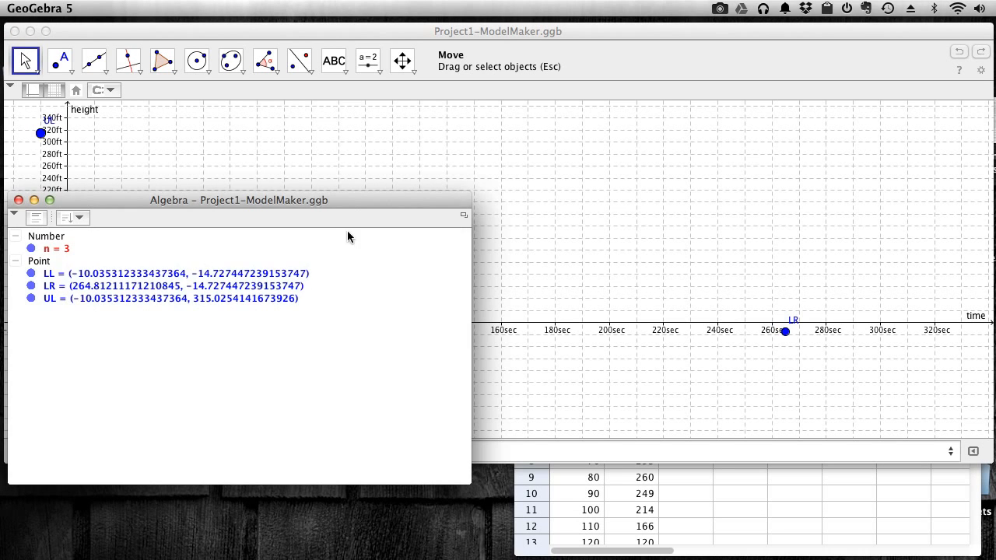
drag(348, 204, 354, 273)
click(405, 220)
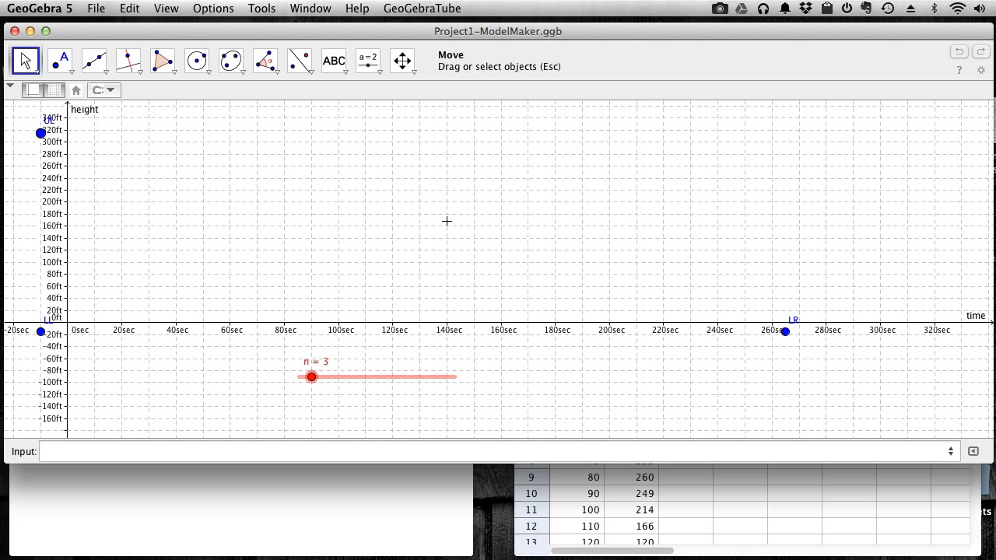
Insert the image file drop01.png from the Video folder into the graphics view
click(130, 10)
mouse_move(153, 130)
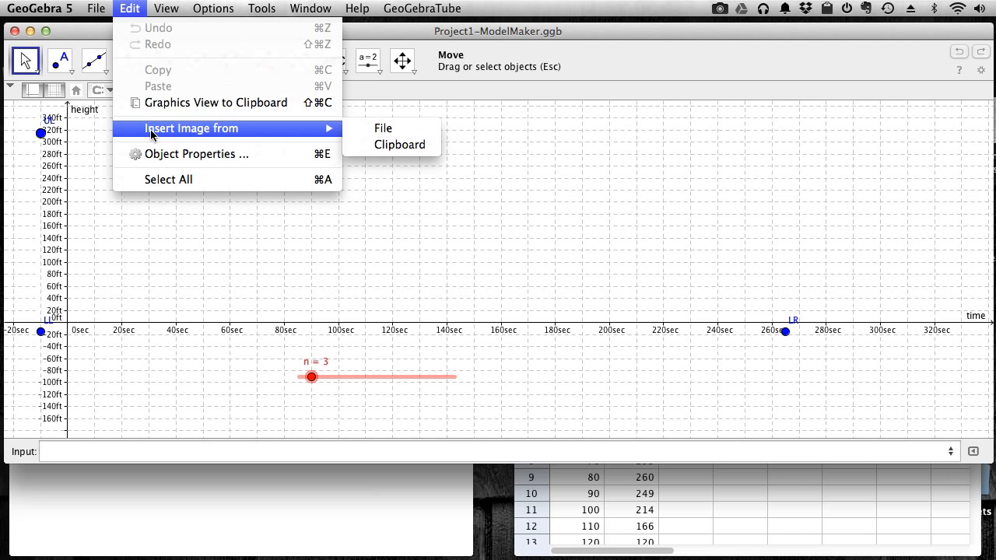
click(410, 129)
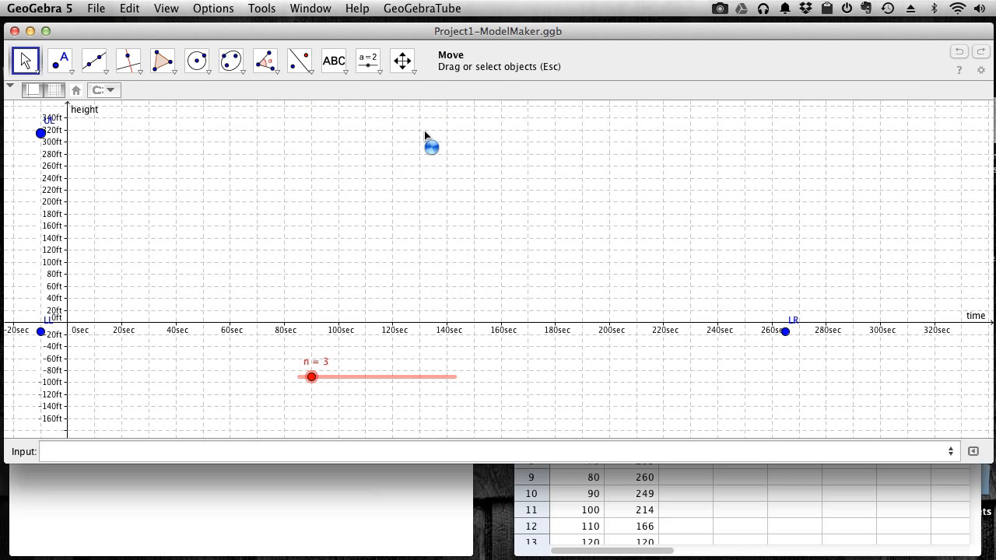
click(424, 201)
drag(511, 119, 379, 93)
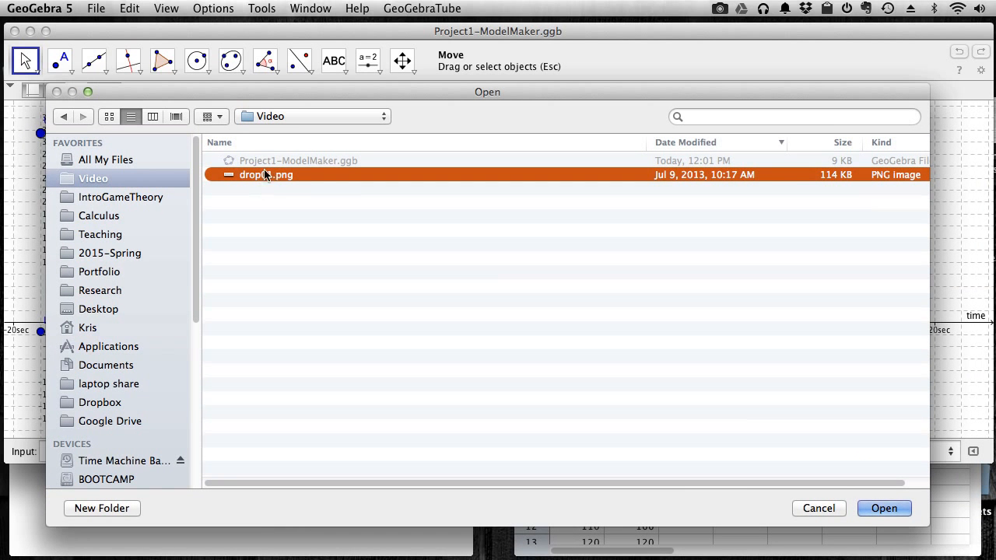
click(896, 509)
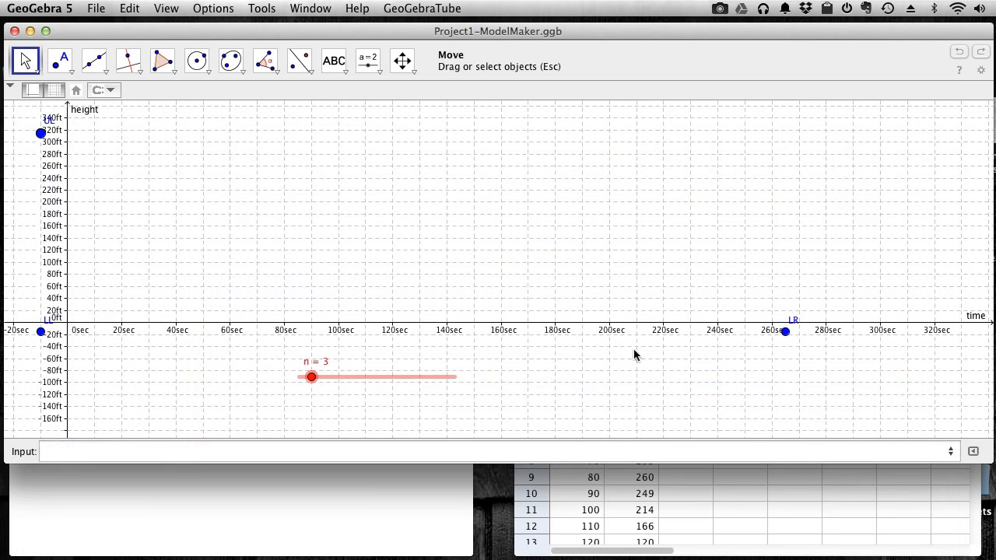
right_click(396, 340)
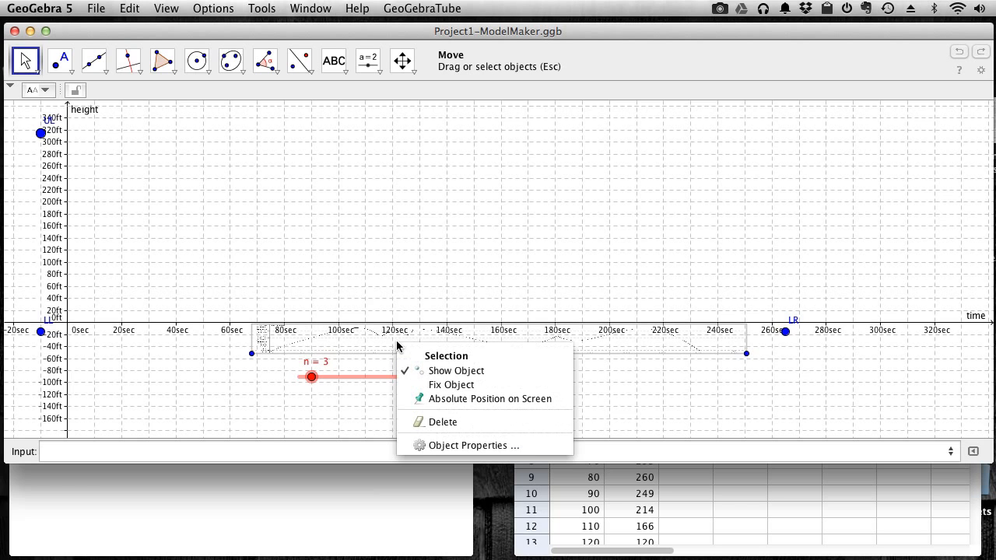
click(440, 448)
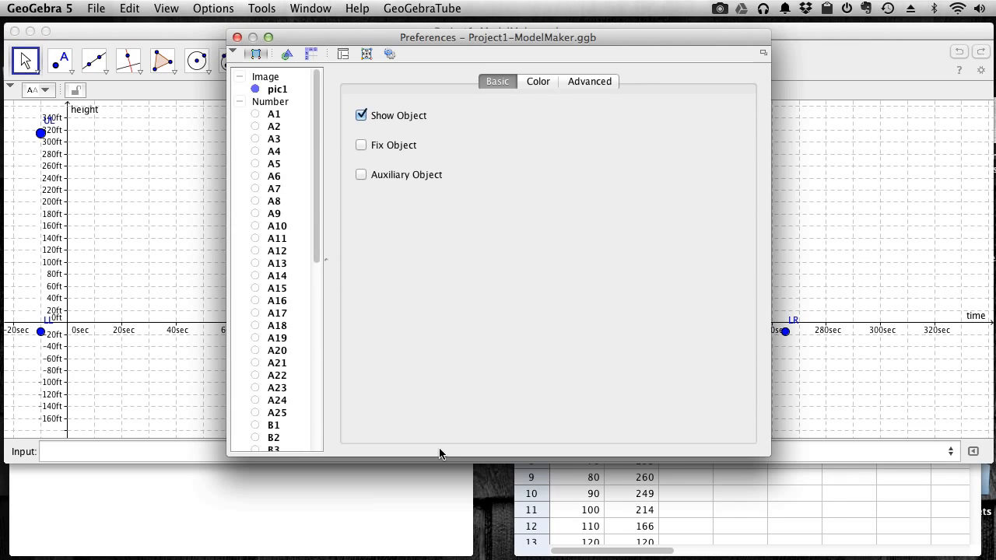
click(237, 37)
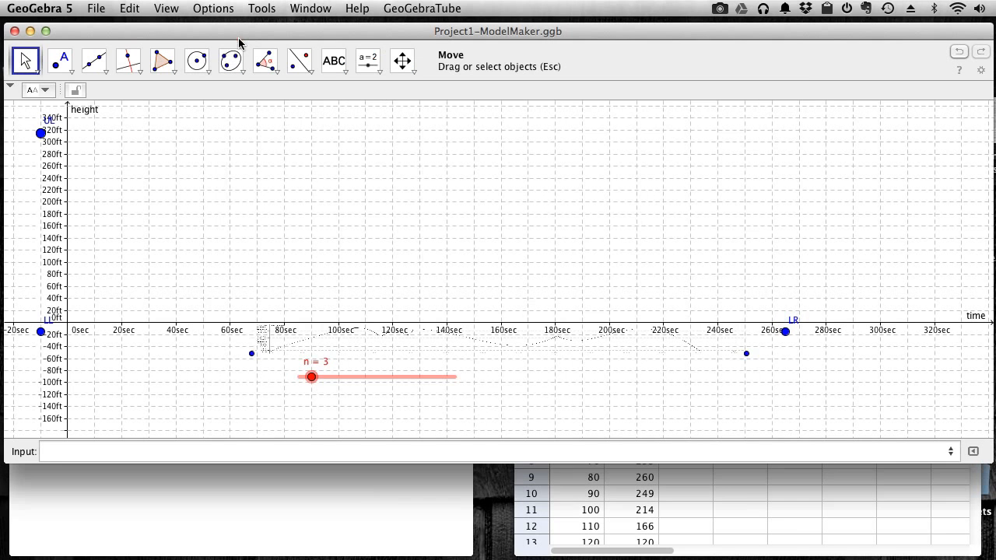
Anchor the inserted picture by setting its Corner1 to LL, Corner2 to LR and Corner4 to UL
click(370, 341)
click(370, 341)
right_click(370, 340)
click(416, 464)
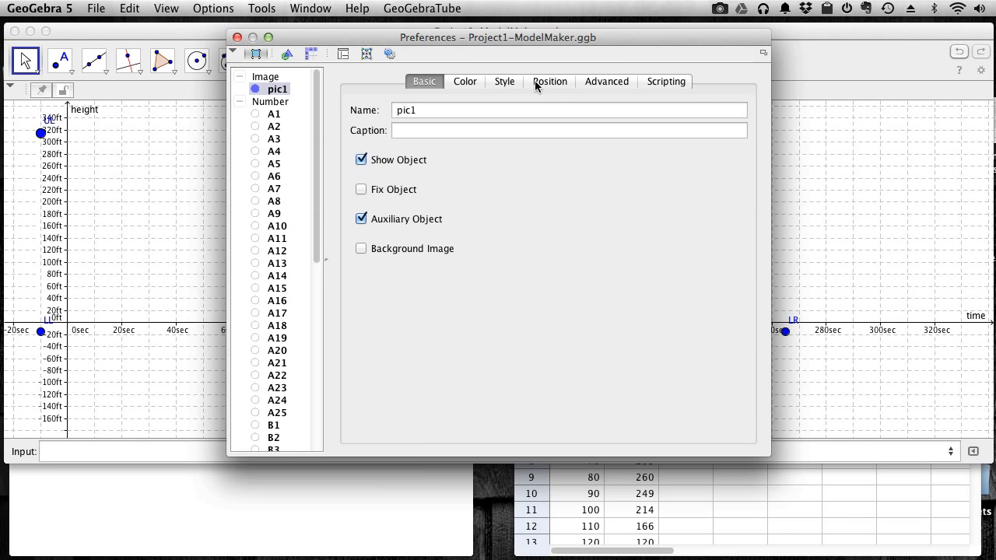
click(535, 80)
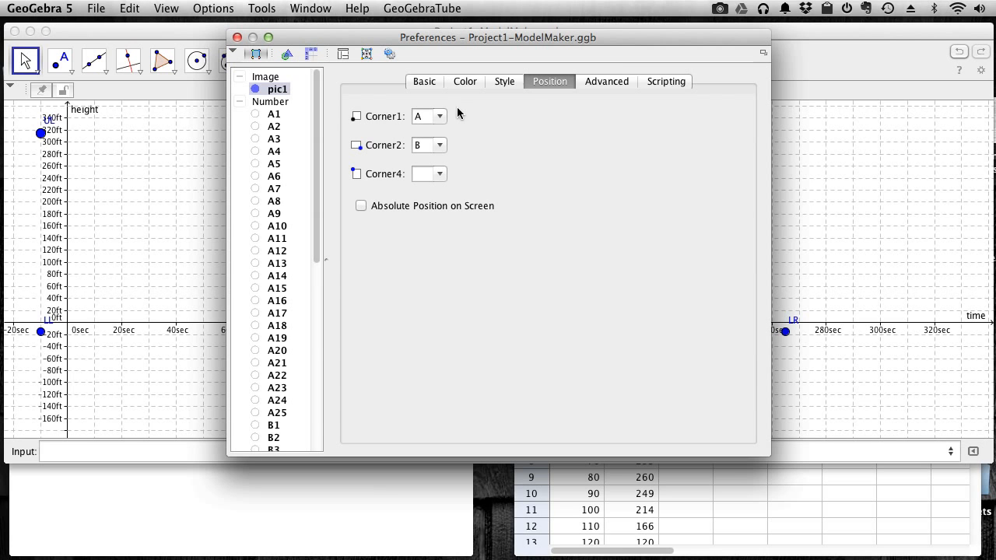
double_click(423, 116)
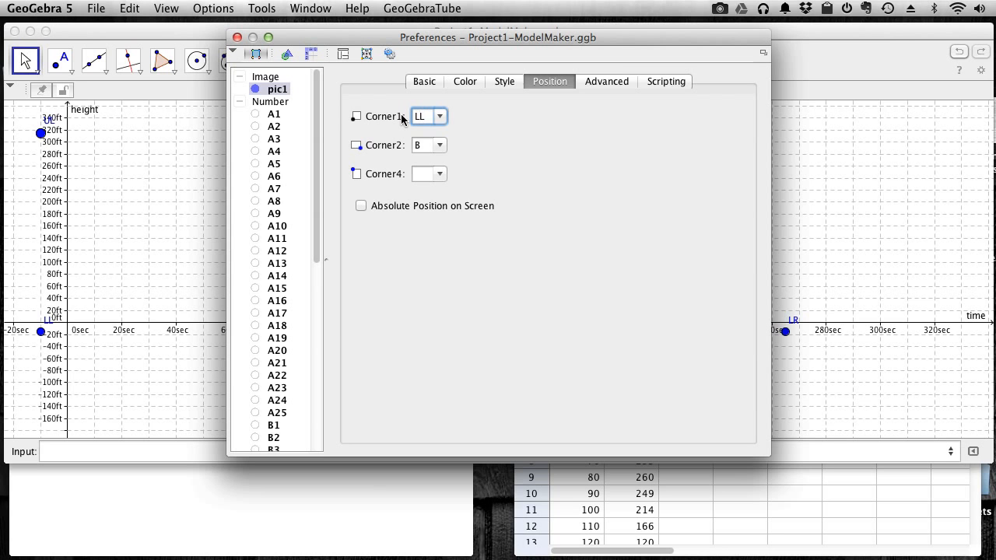
key(Tab)
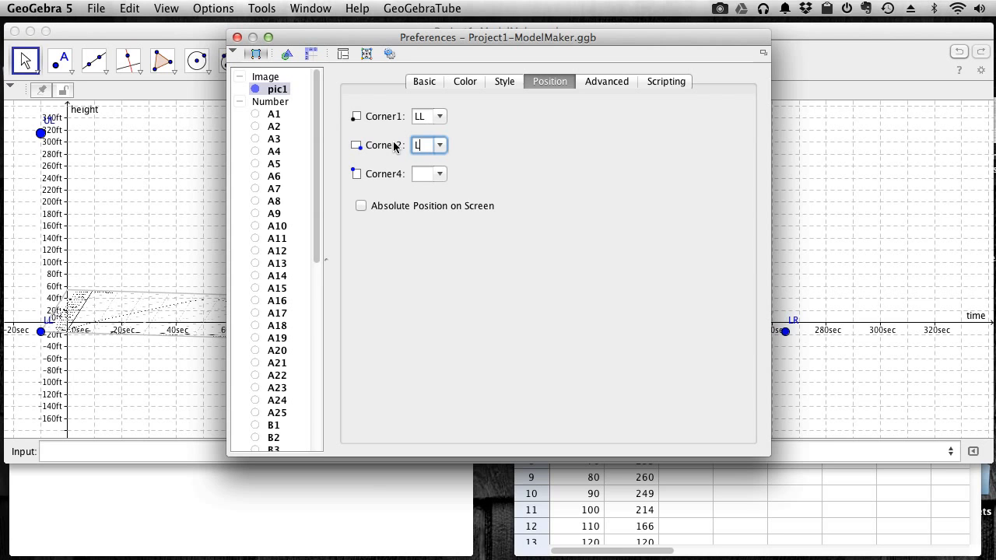
click(420, 173)
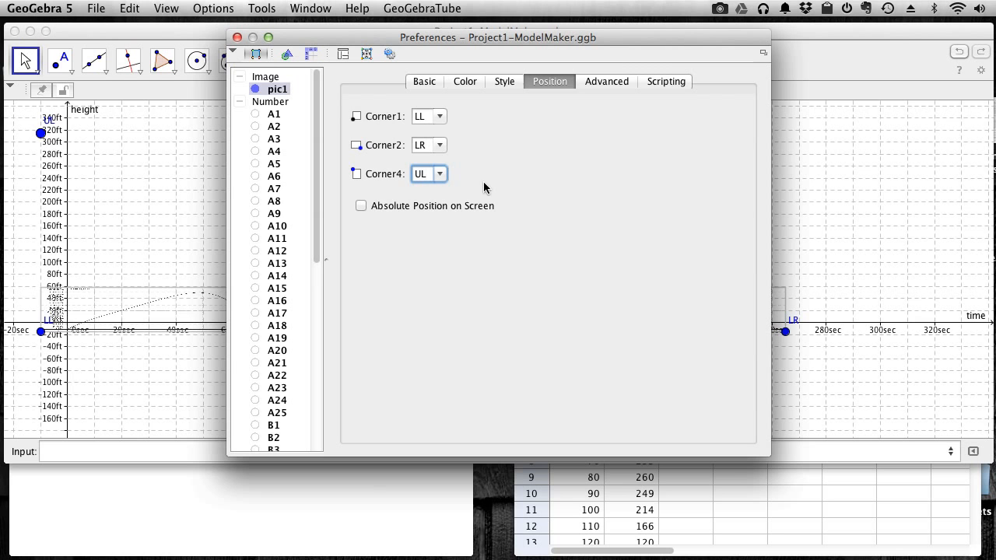
click(420, 146)
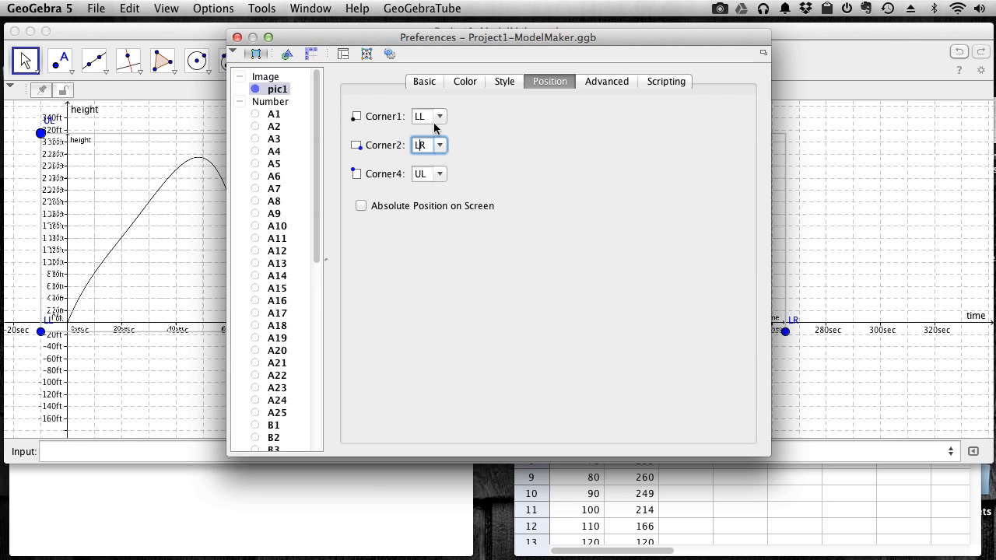
click(237, 38)
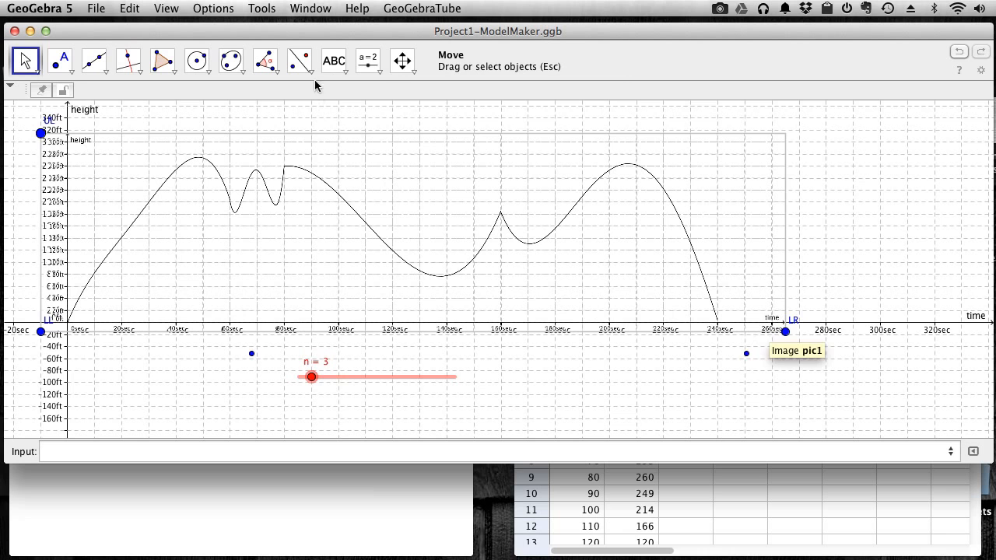
Examine up close, around 80 sec on the time axis, how the picture's axis and labels line up with the graph's
click(402, 62)
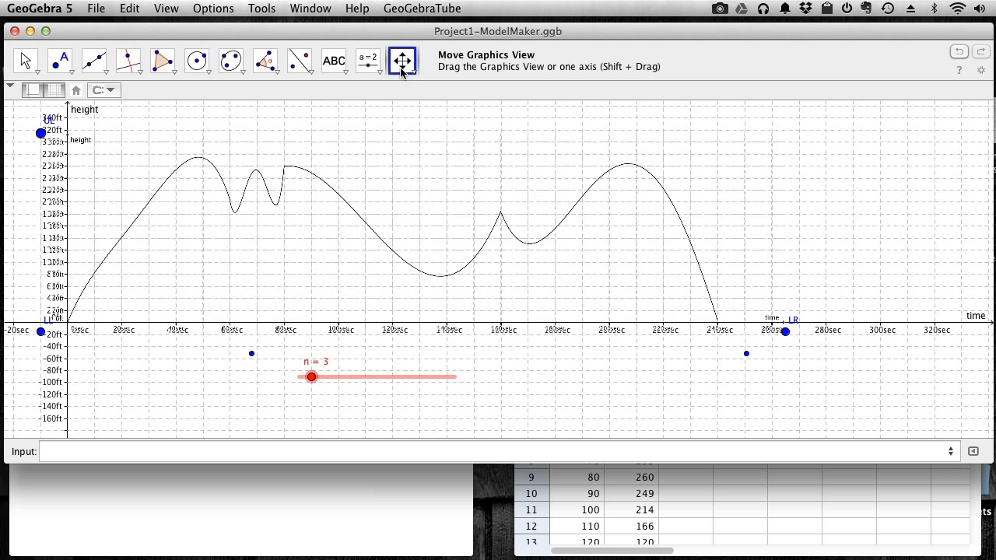
click(412, 72)
click(423, 122)
click(282, 336)
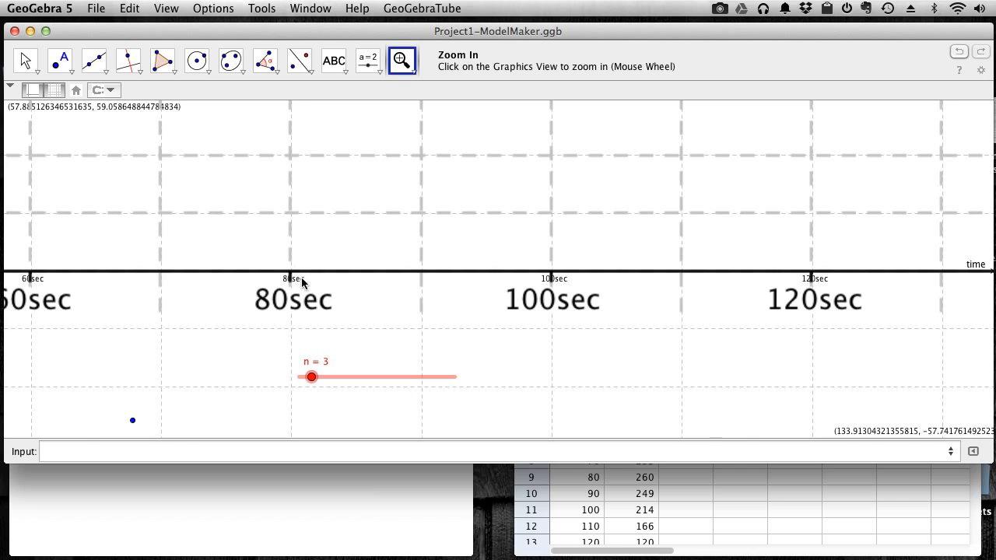
scroll(307, 298, down, 5)
scroll(308, 300, down, 8)
scroll(308, 303, down, 3)
scroll(308, 303, up, 3)
scroll(308, 303, down, 1)
scroll(308, 302, down, 1)
scroll(347, 252, up, 2)
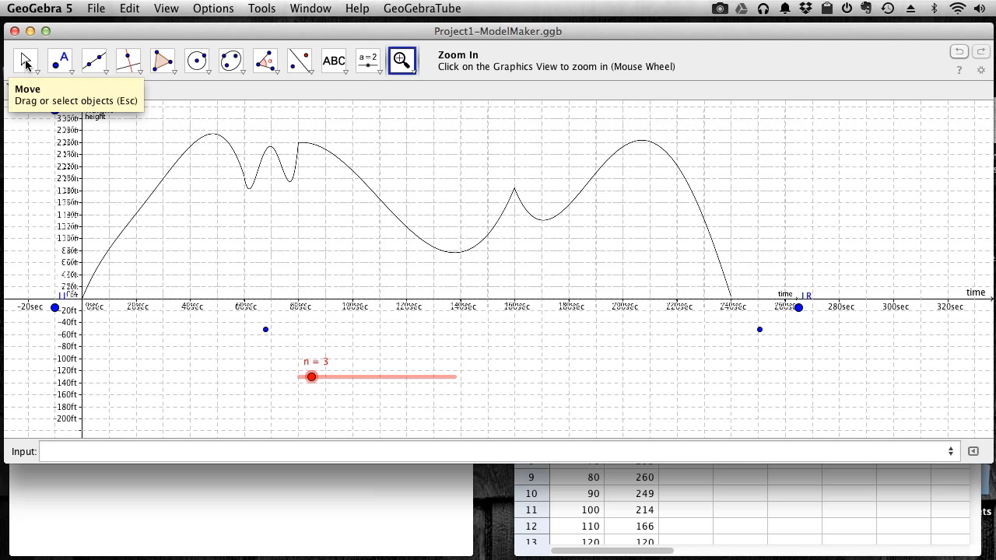
Nudge the picture's corner point LL slightly downward to fine-tune the picture's alignment with the coordinate axes
click(26, 66)
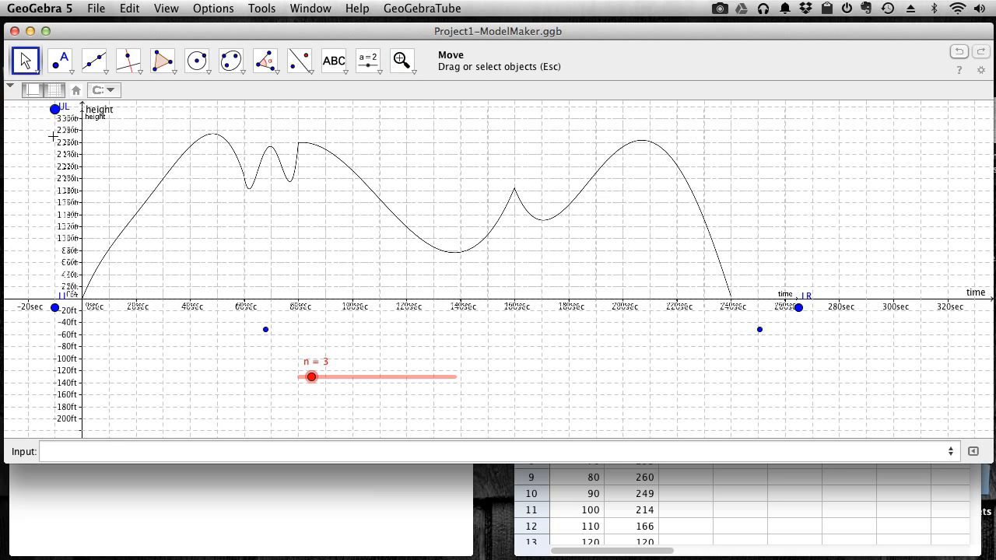
mouse_move(56, 311)
mouse_down()
mouse_move(67, 294)
mouse_move(27, 296)
mouse_move(29, 307)
mouse_move(22, 278)
mouse_move(40, 310)
mouse_move(56, 310)
mouse_up()
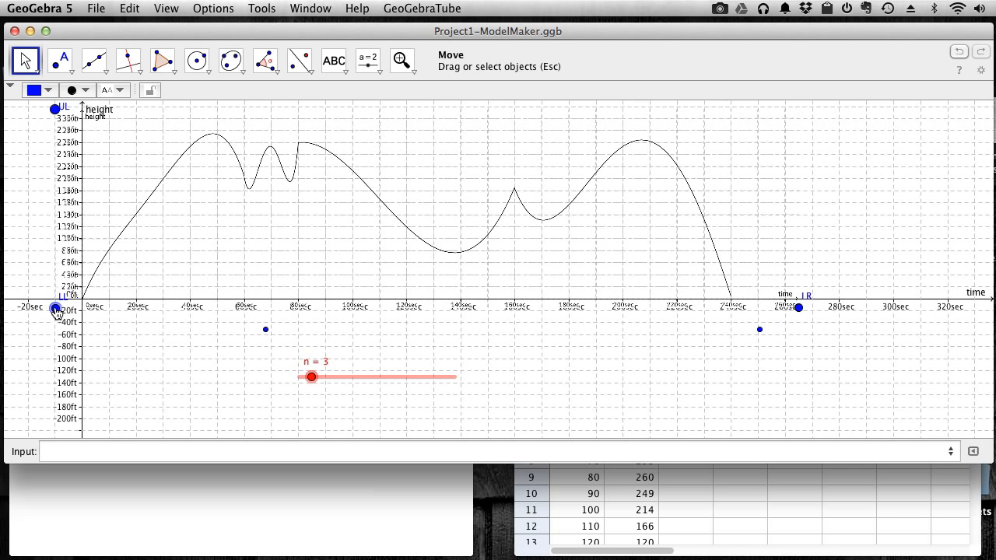
drag(56, 309, 55, 312)
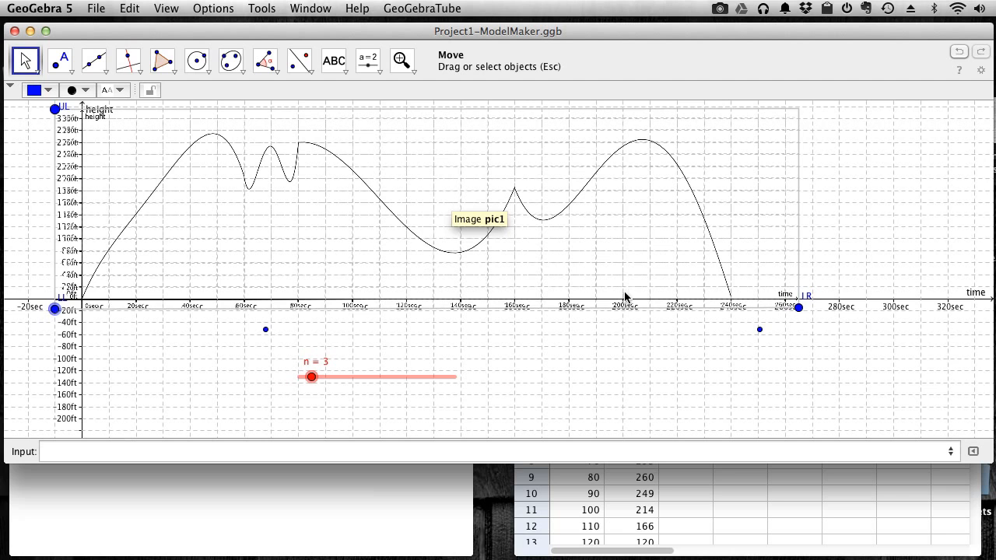
click(800, 309)
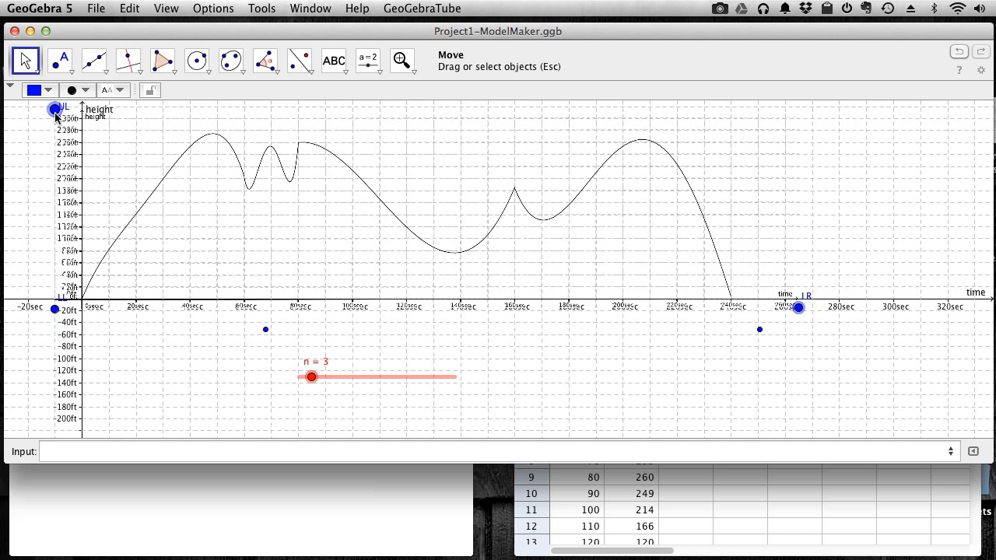
Examine the first spreadsheet rows, comparing each time in column A and height in column B with the graph's curve
click(598, 552)
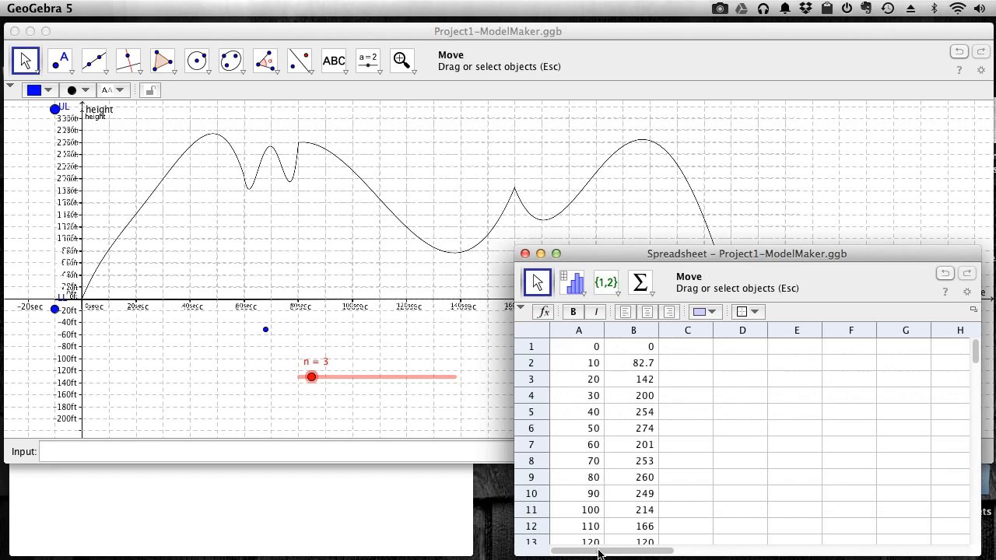
click(585, 350)
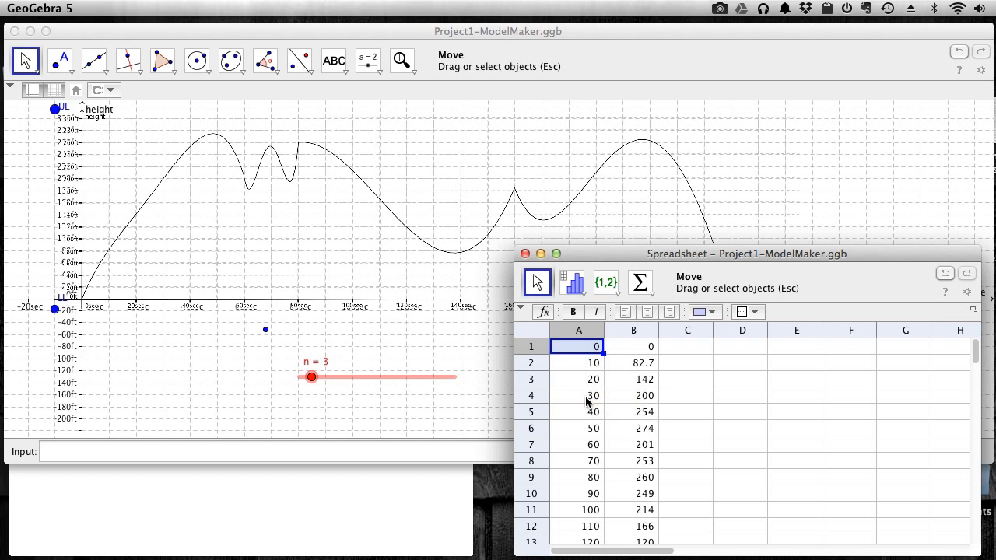
scroll(596, 465, down, 5)
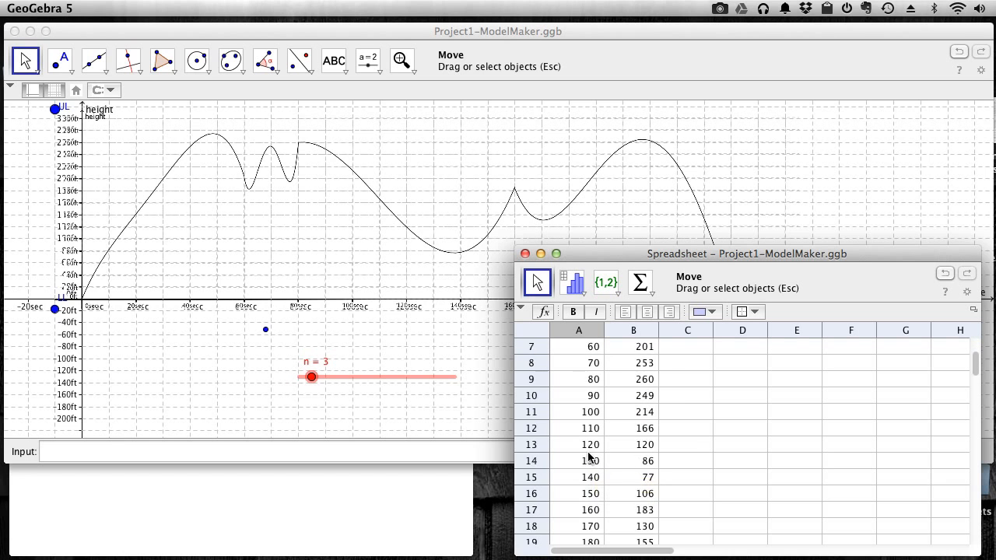
scroll(583, 451, up, 5)
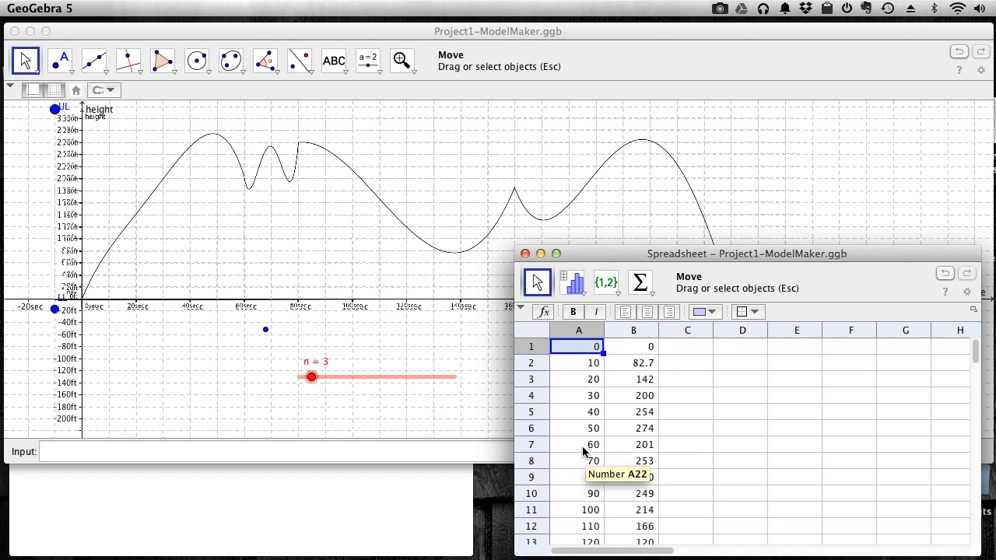
click(647, 353)
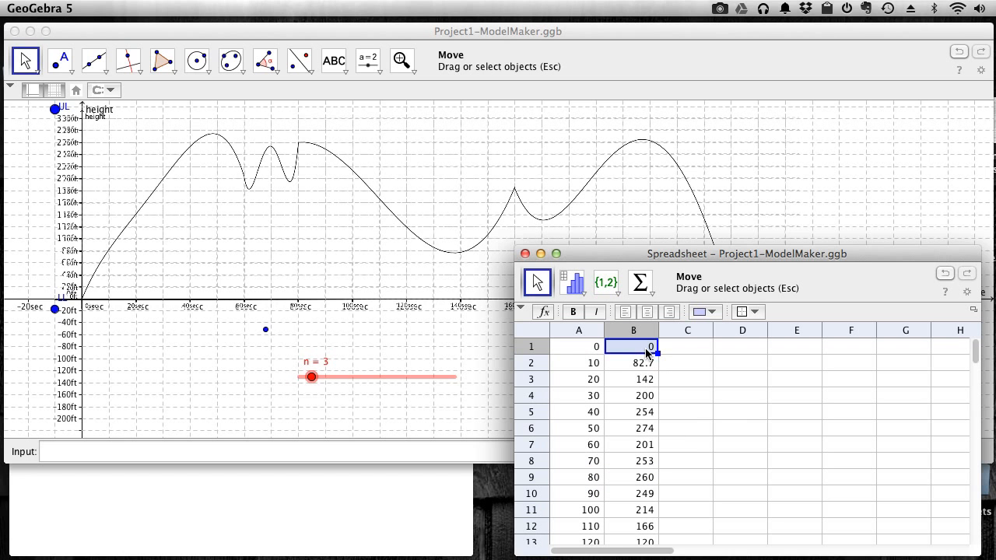
click(585, 350)
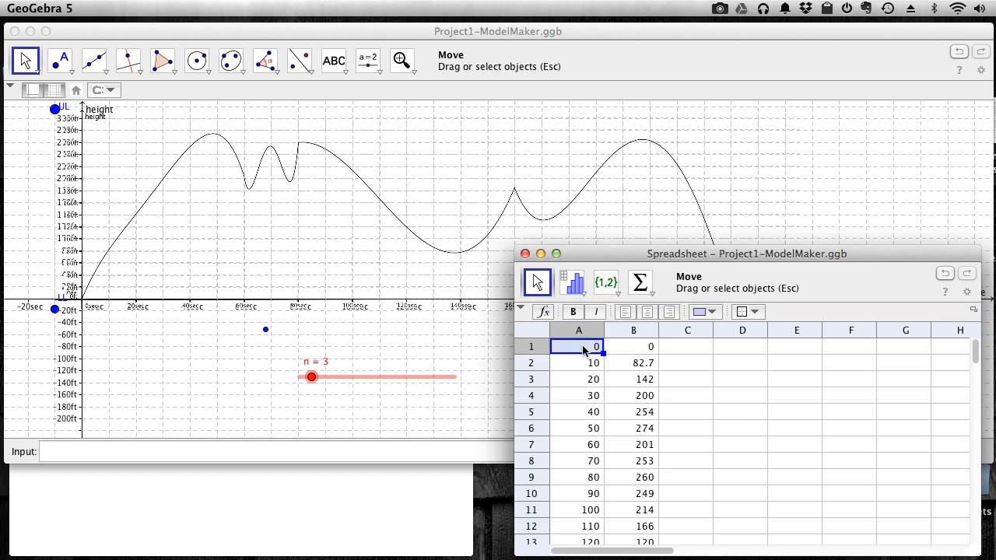
click(643, 356)
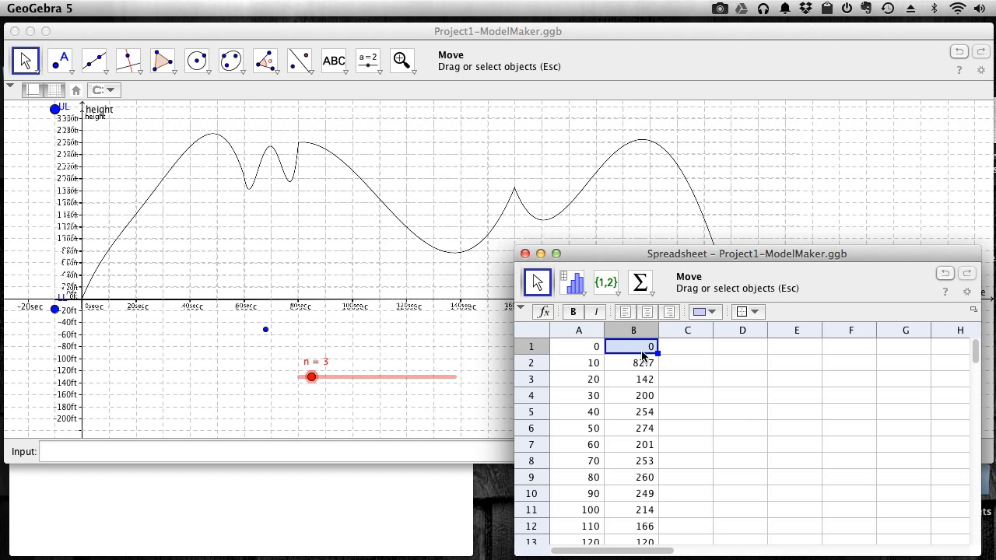
click(588, 366)
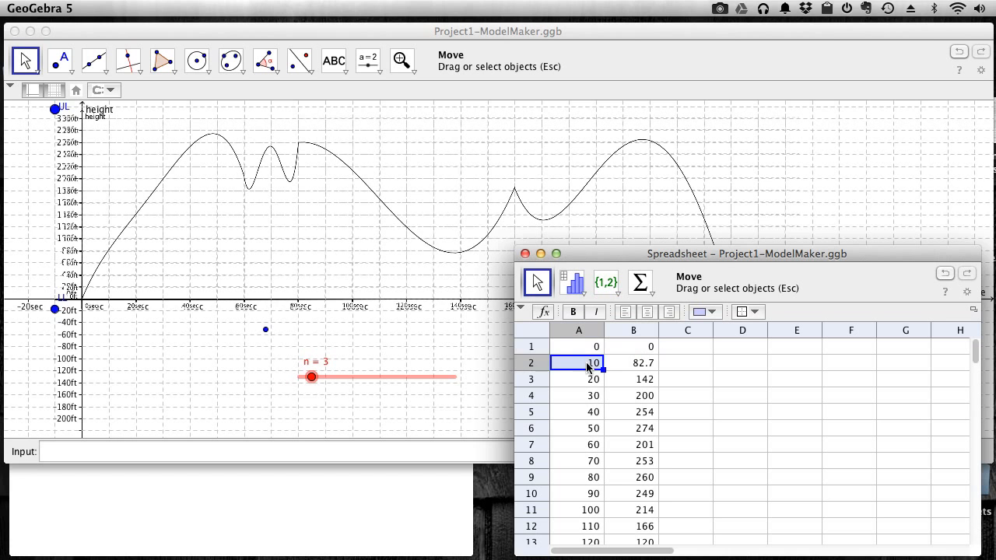
click(633, 369)
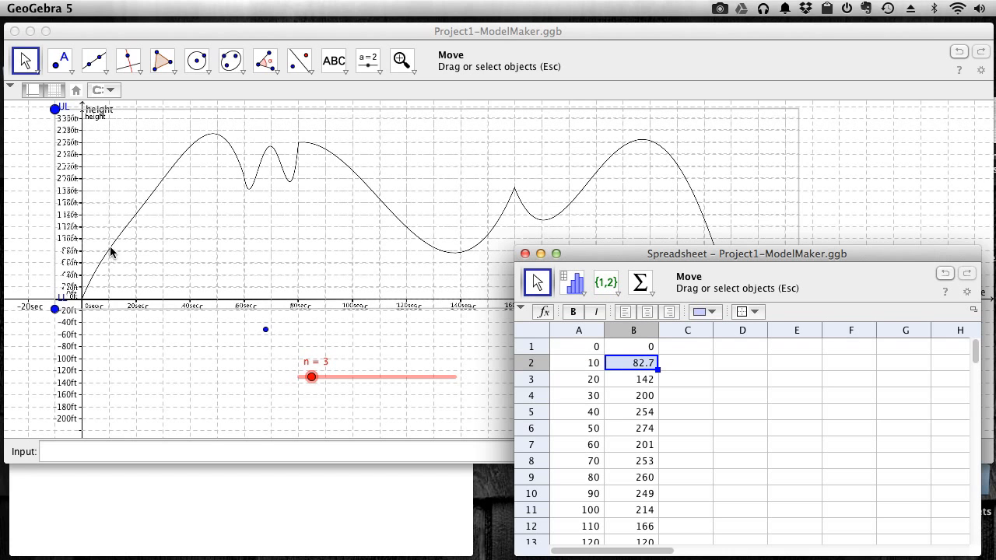
click(574, 376)
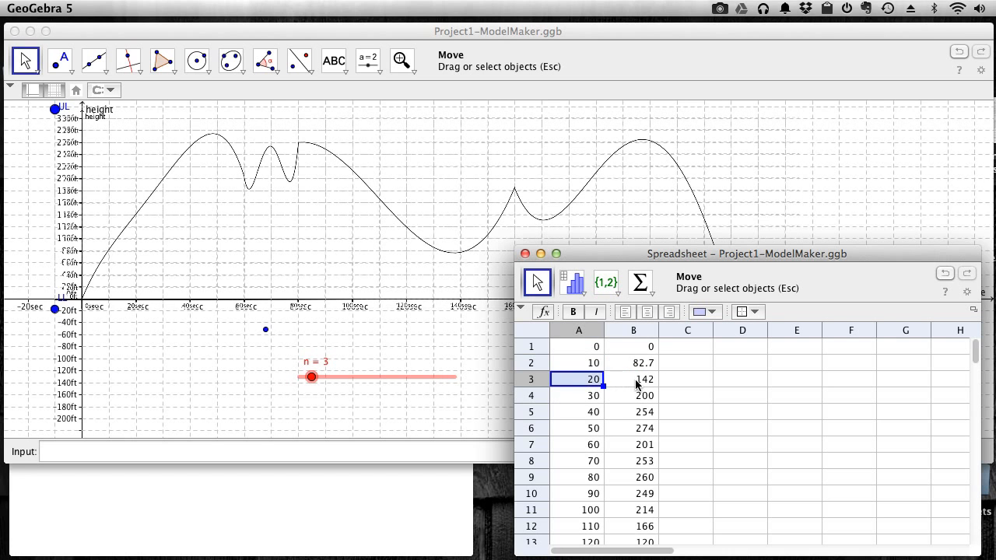
click(632, 379)
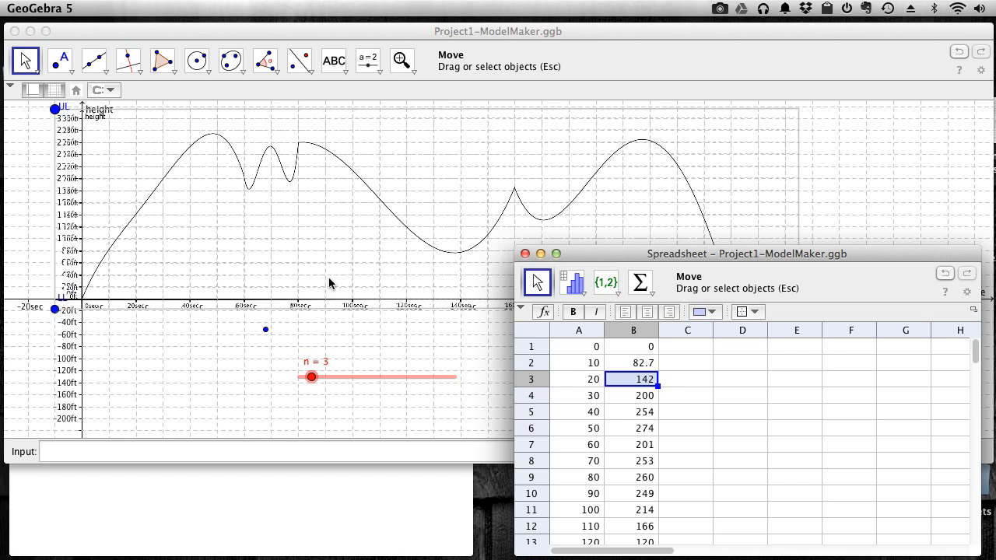
click(580, 398)
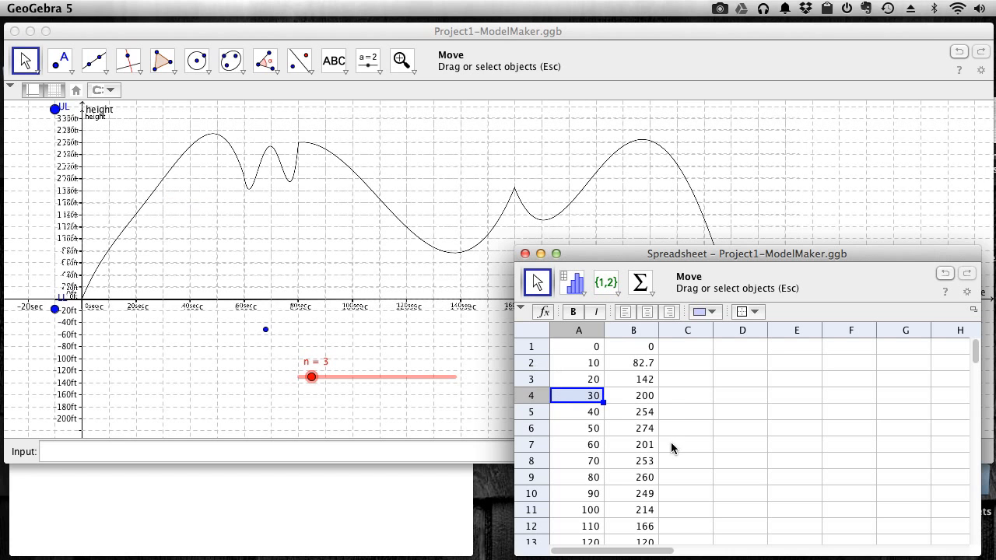
Go through the height values in column B row by row, from B2 to the end of the data
click(641, 363)
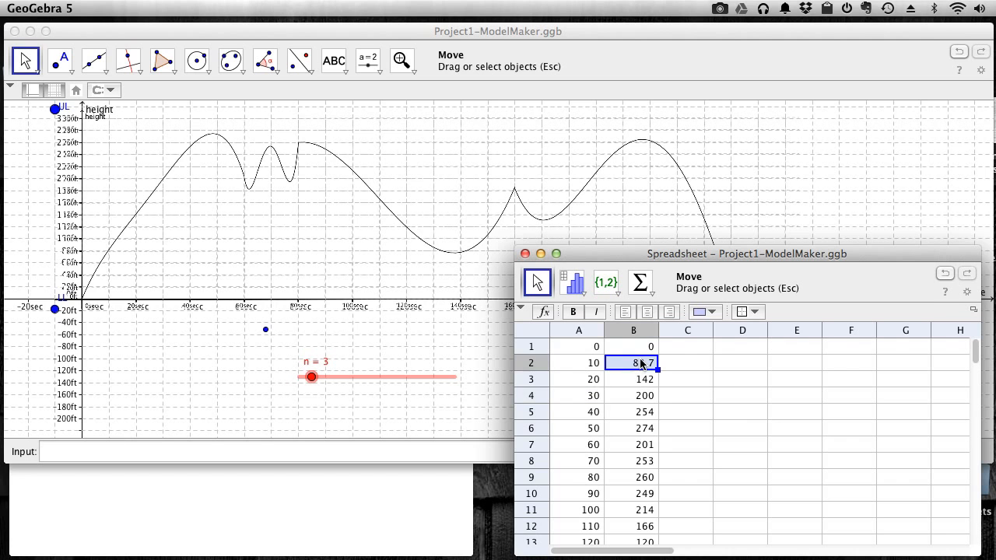
key(Down)
key(Down)
key(Down)
key(Down)
key(Down)
key(Down)
key(Down)
key(Down)
key(Down)
key(Down)
key(Down)
key(Down)
key(Down)
key(Down)
key(Down)
key(Down)
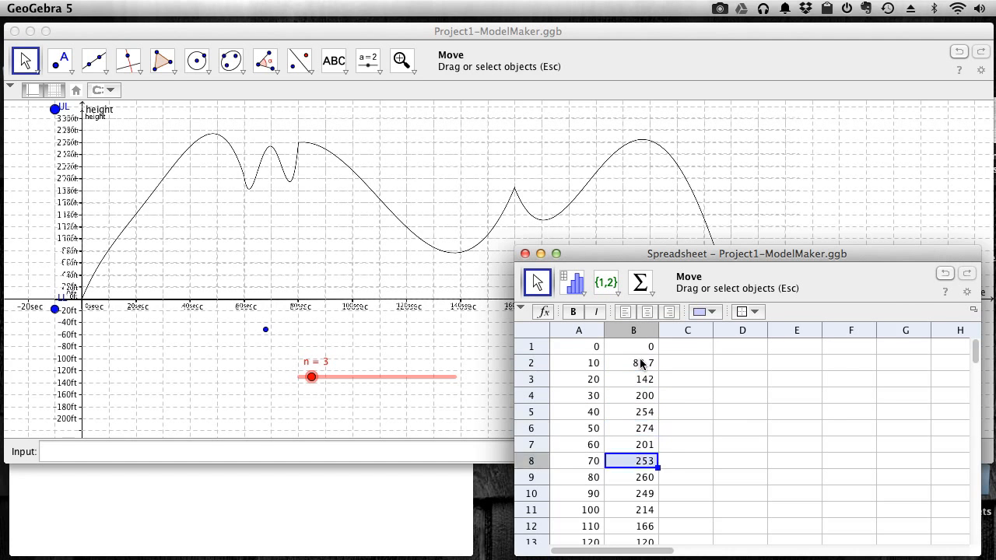
key(Down)
key(Down)
key(Down)
key(Down)
key(Down)
key(Down)
key(Down)
key(Down)
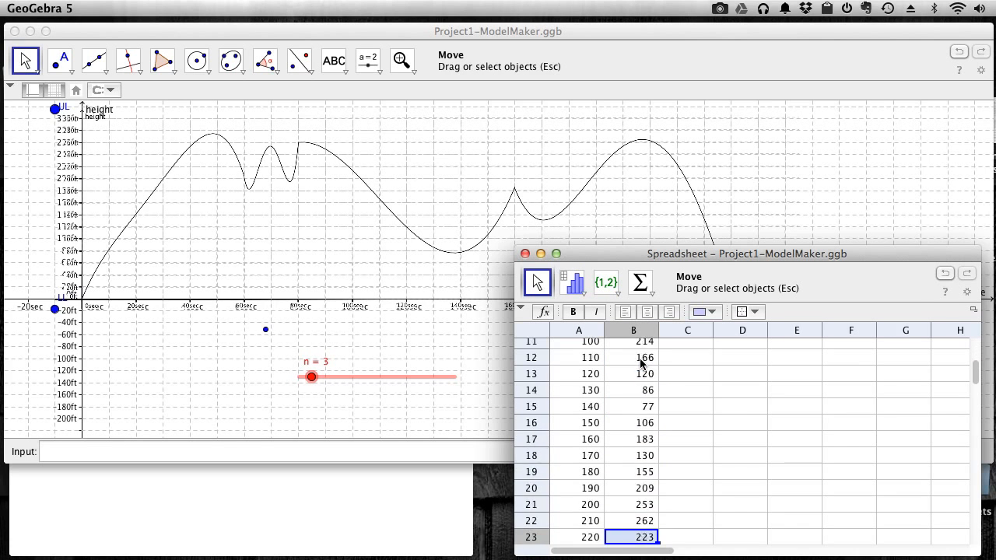
Create a list of points from spreadsheet cells A1:B25, as dependent objects in X → Y order
click(649, 524)
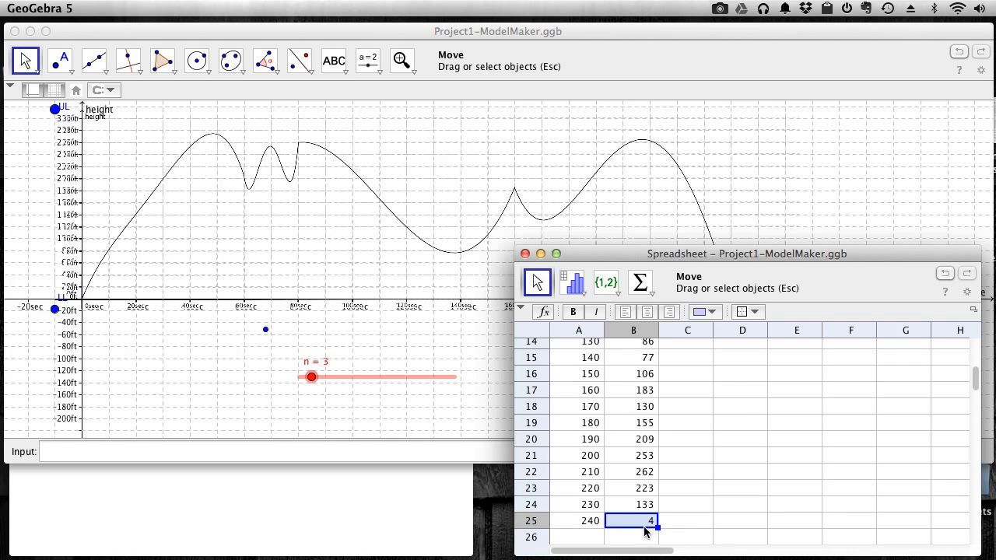
drag(646, 522, 568, 349)
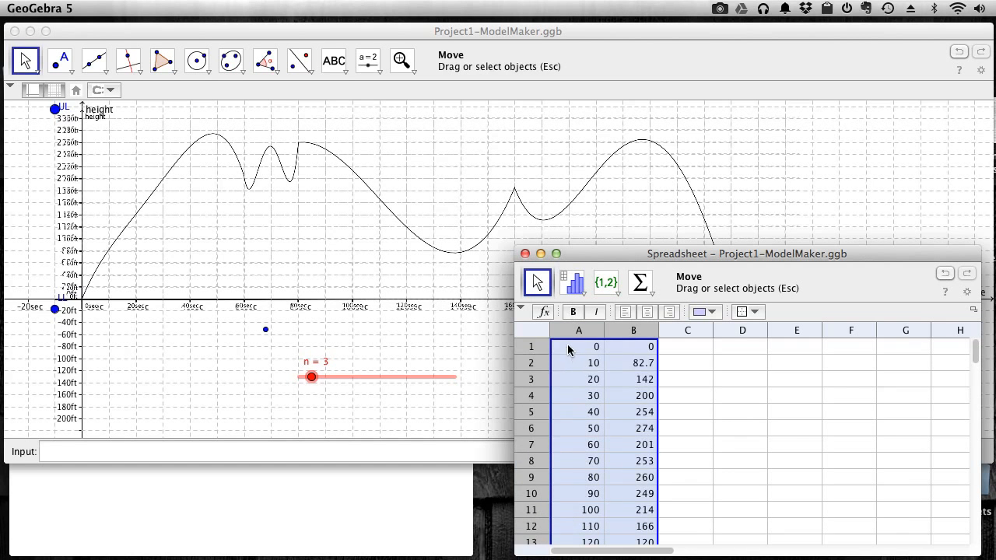
click(619, 296)
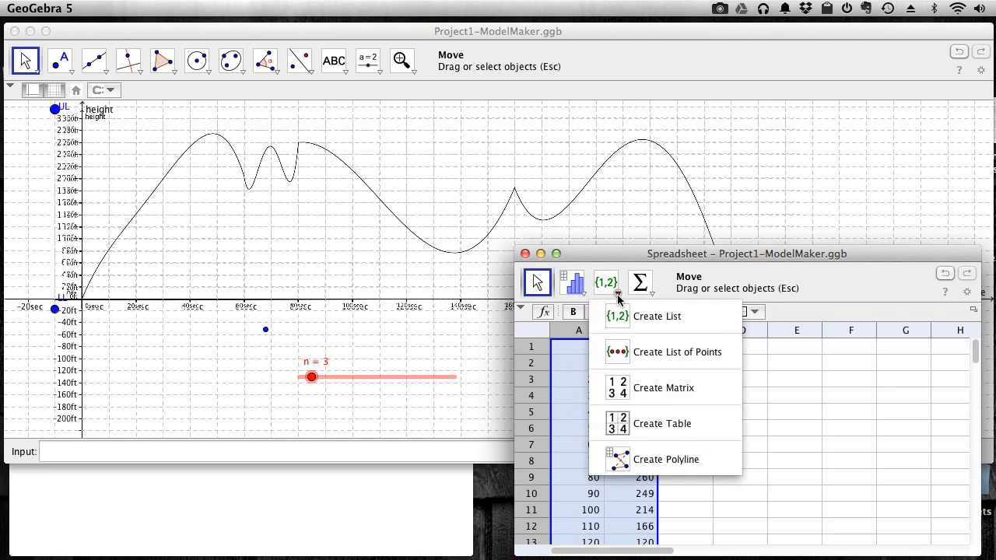
click(634, 354)
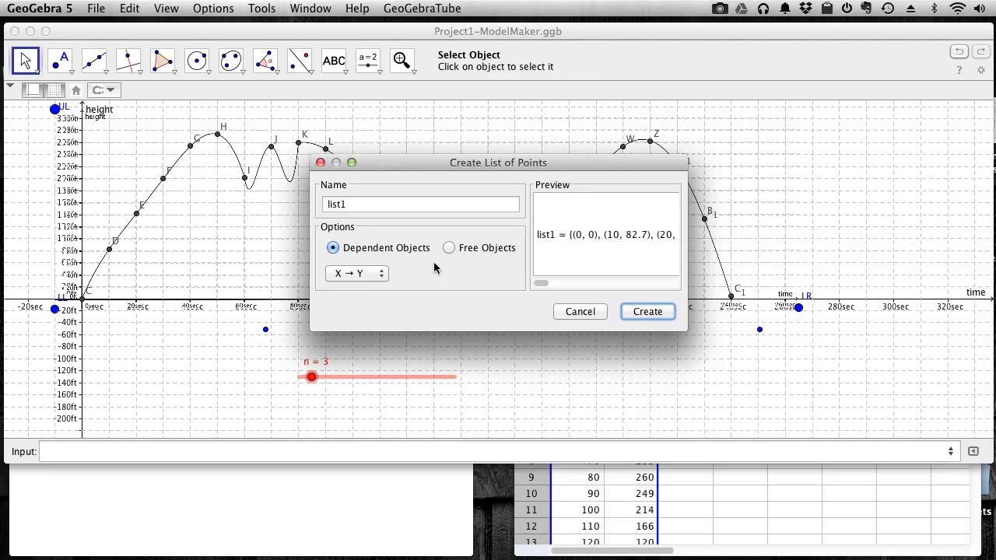
click(657, 313)
click(647, 312)
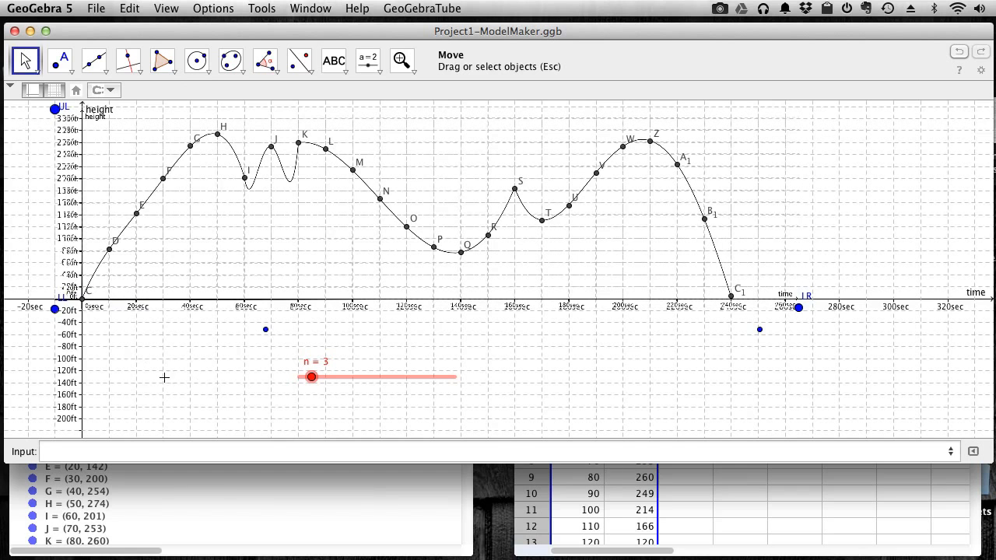
Review the new list and the coordinates of its individual points in the algebra listing
click(195, 499)
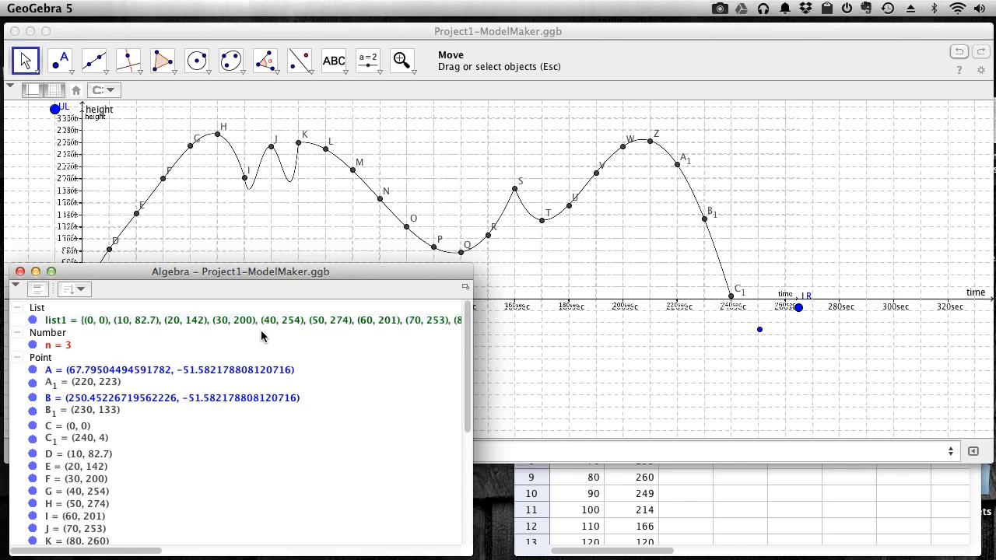
scroll(117, 383, down, 6)
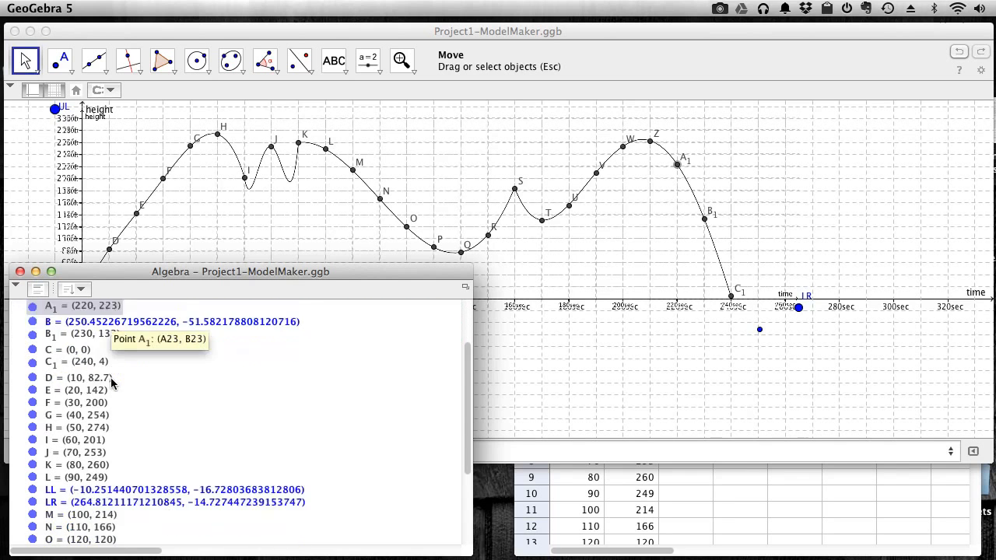
scroll(111, 383, down, 3)
scroll(111, 382, up, 10)
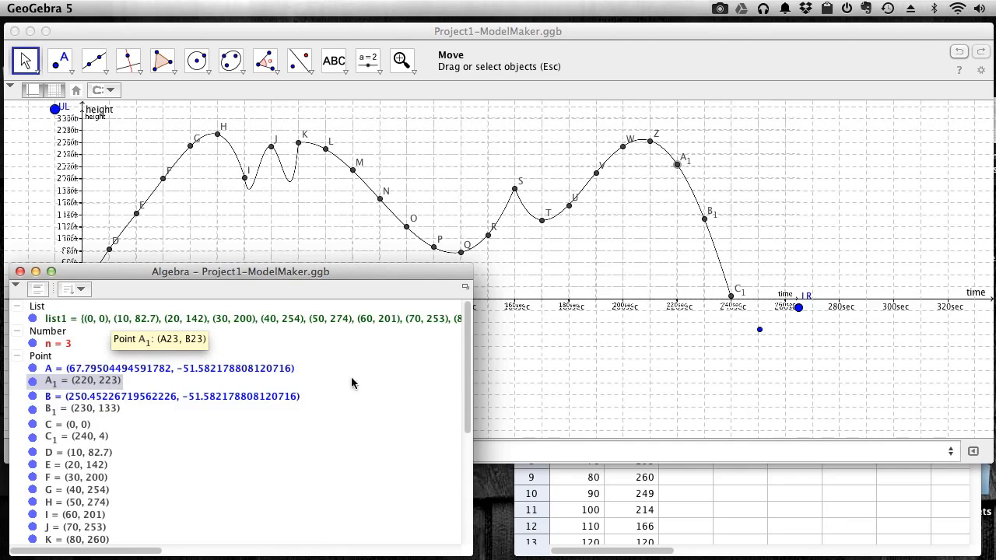
Fit a polynomial of degree n to the data points with the command FitPoly[list1, n]
click(540, 387)
click(299, 449)
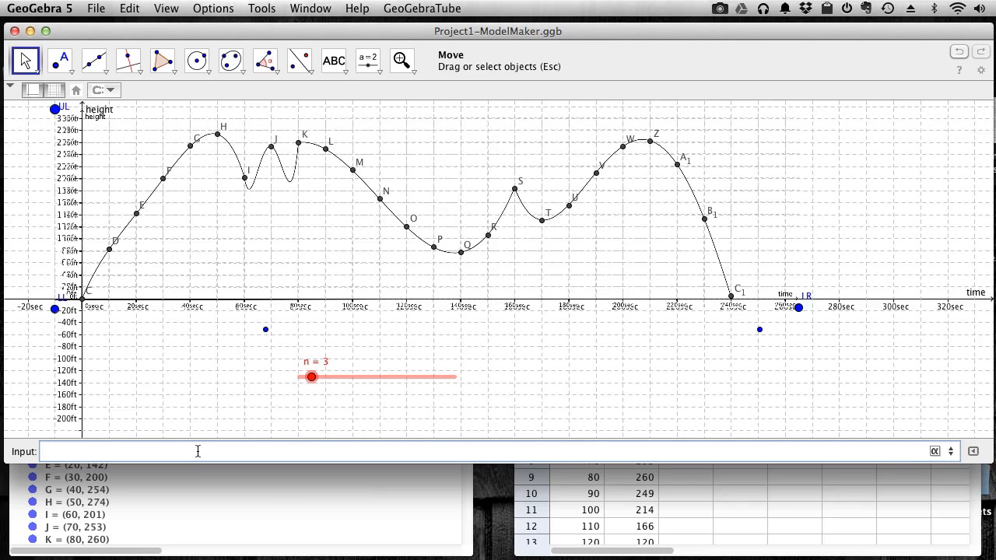
text(tPoly)
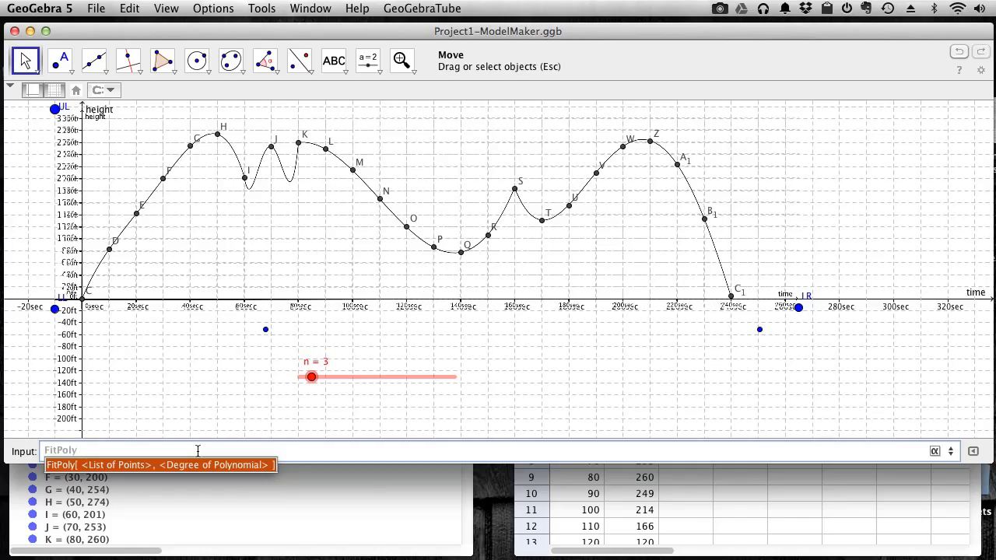
key(Up)
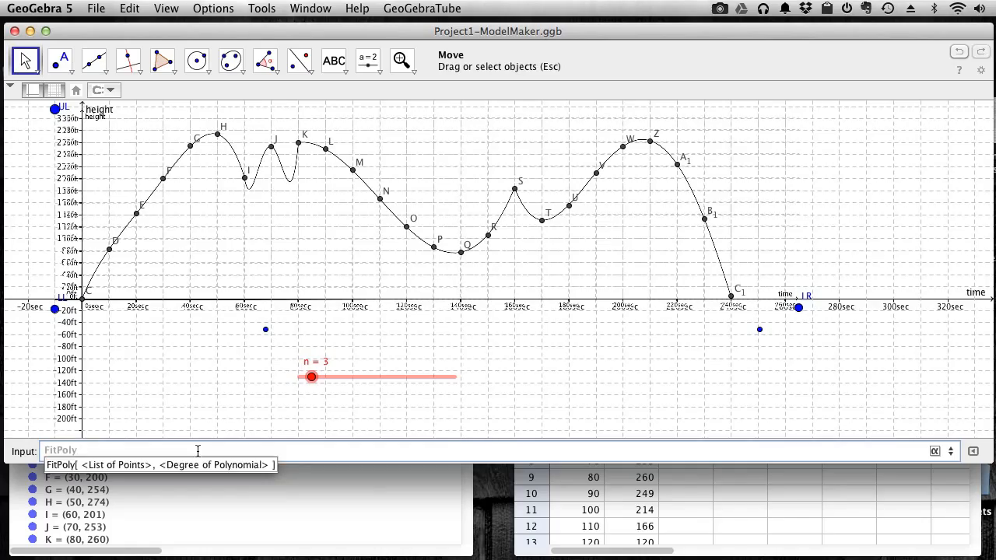
key(BackSpace)
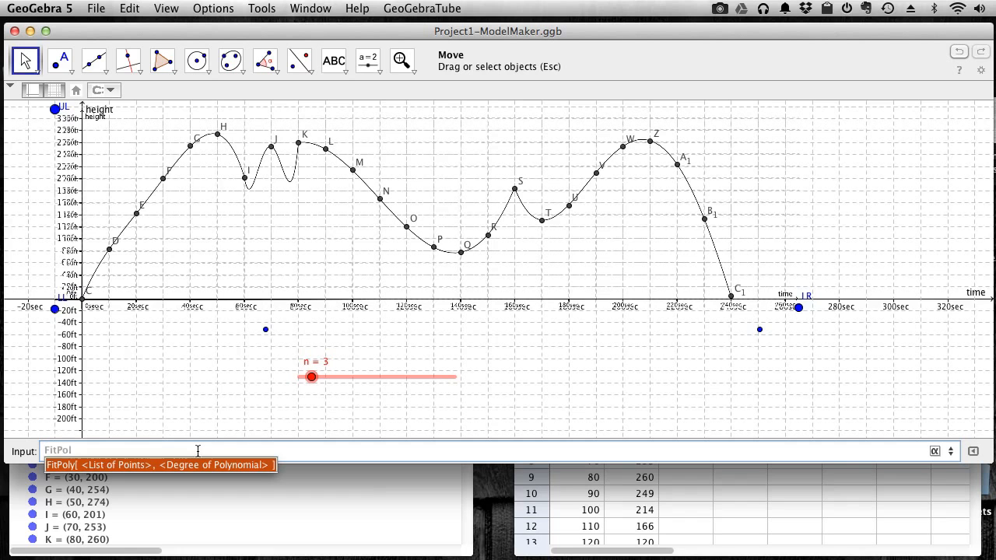
key(Return)
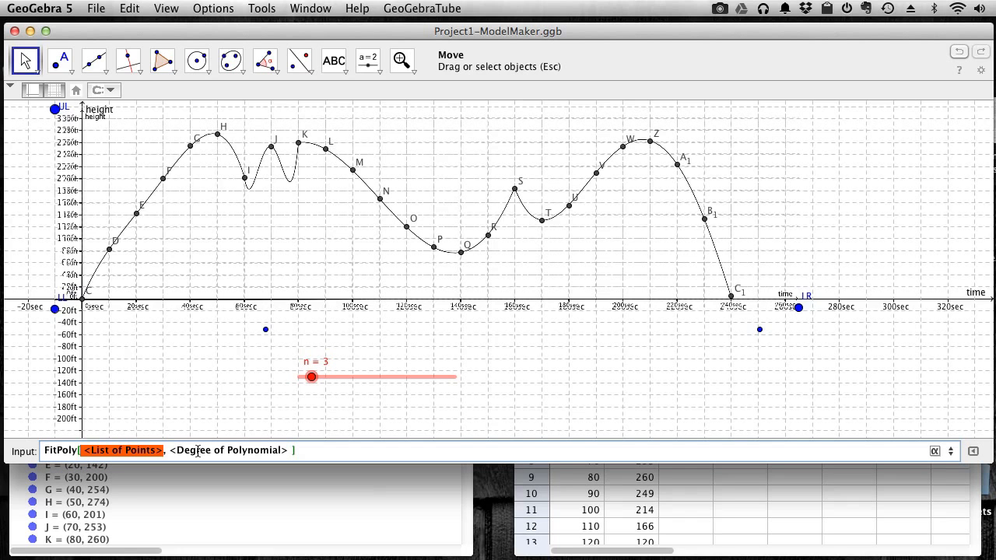
text(list1)
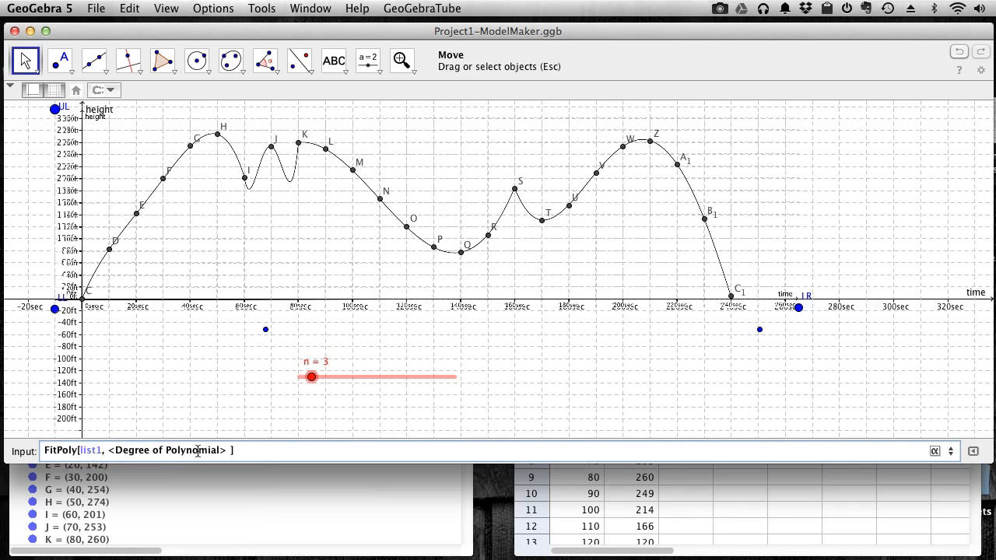
click(198, 452)
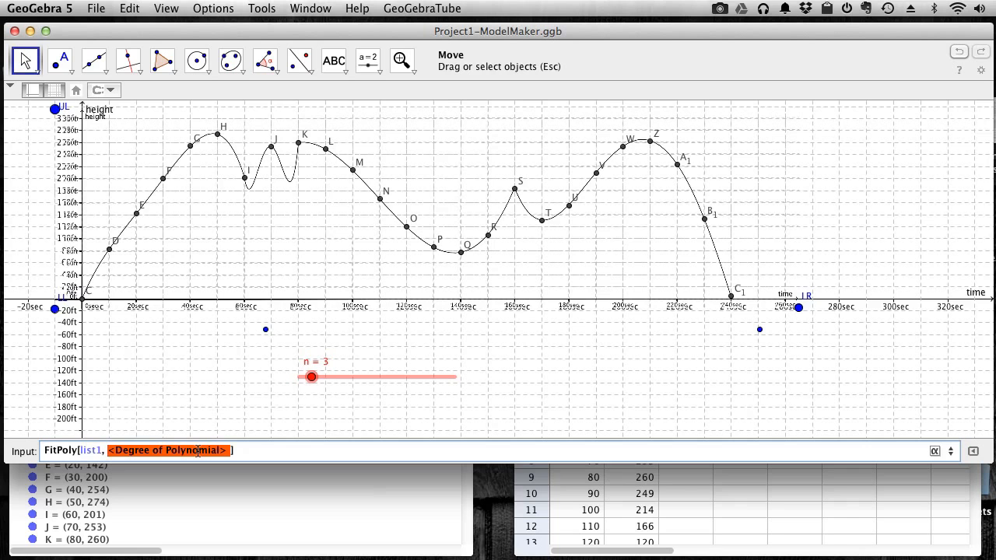
text(n)
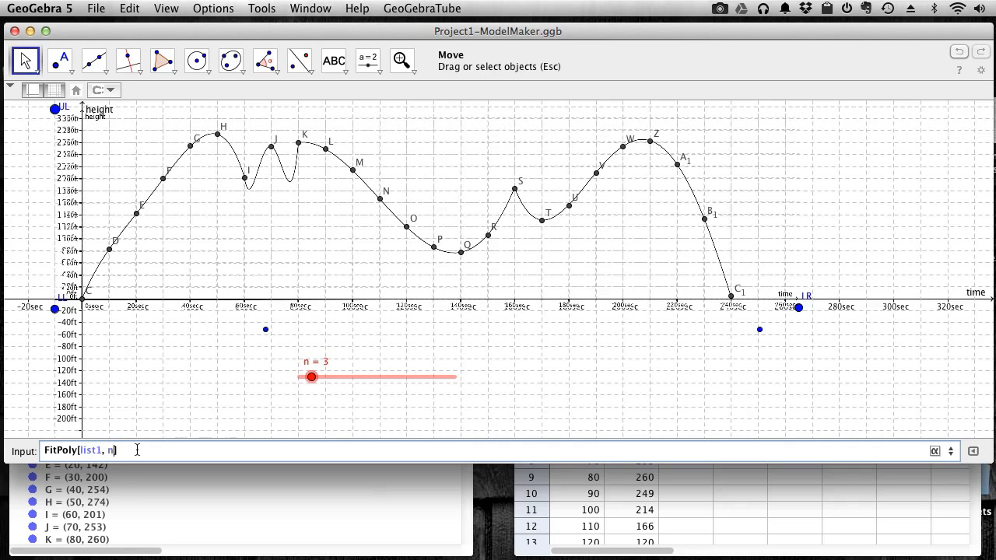
key(Return)
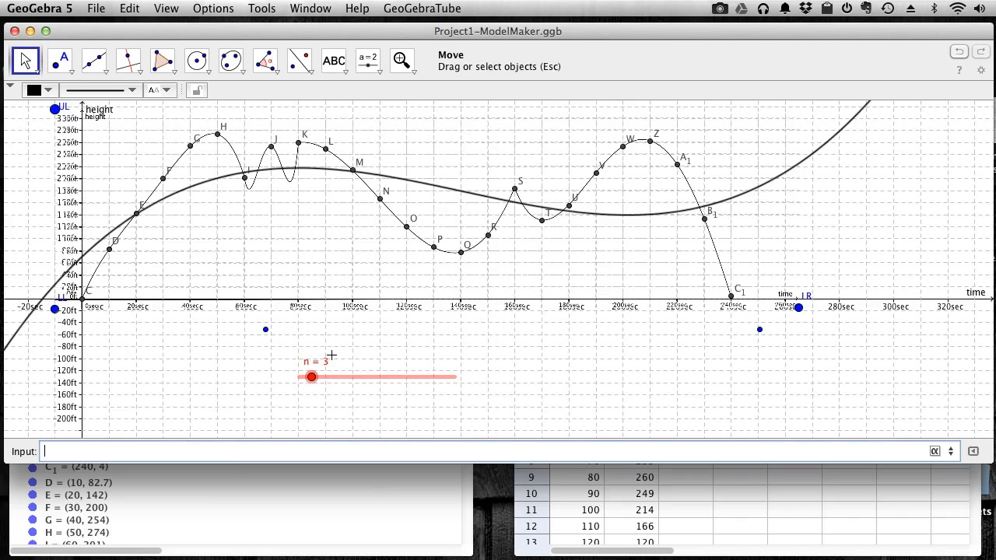
Bring the algebra listing forward and widen it enough to show the whole equation of the fitted function f(x)
click(257, 486)
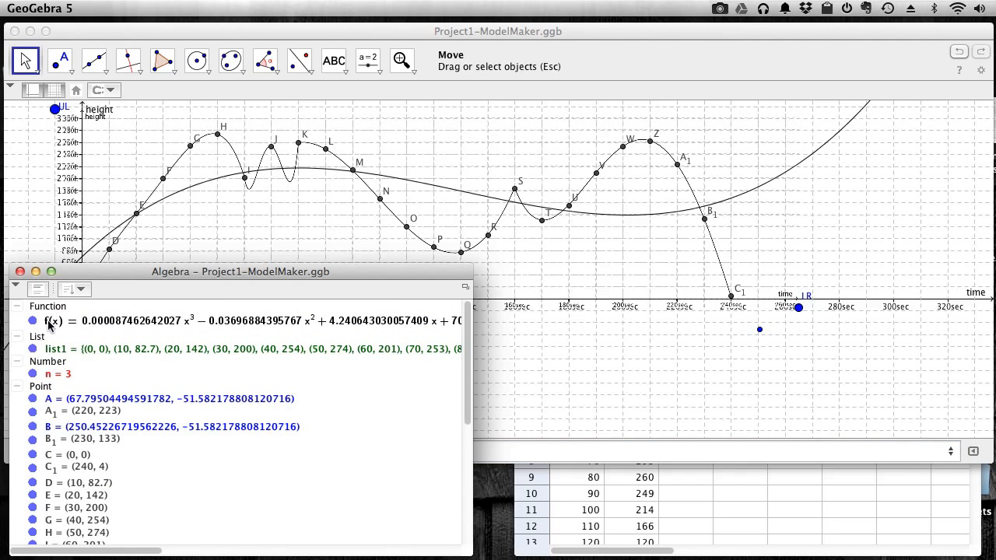
click(94, 322)
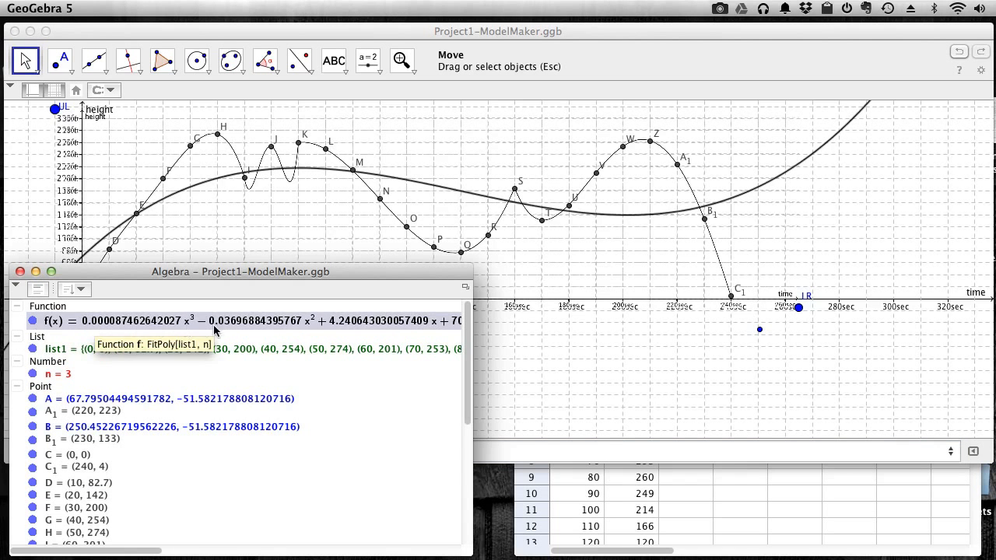
drag(474, 554, 649, 547)
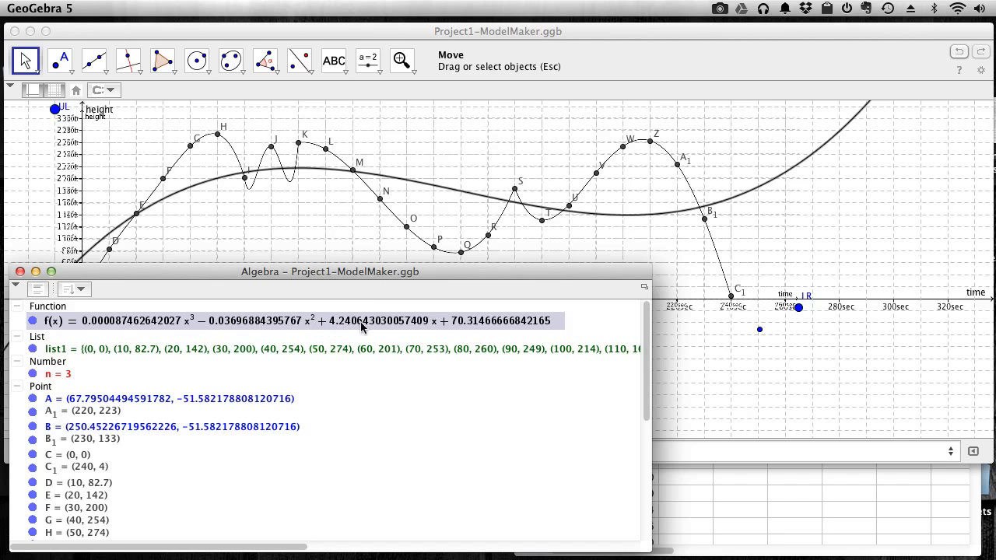
Set the polynomial degree n to 9 and read through the whole resulting equation of f(x) in the algebra listing
click(334, 237)
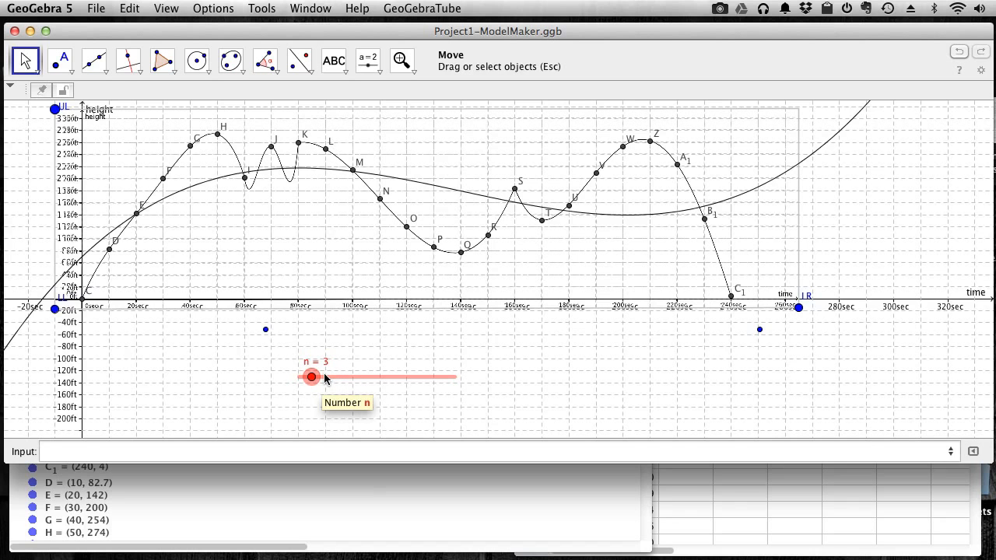
drag(313, 378, 350, 382)
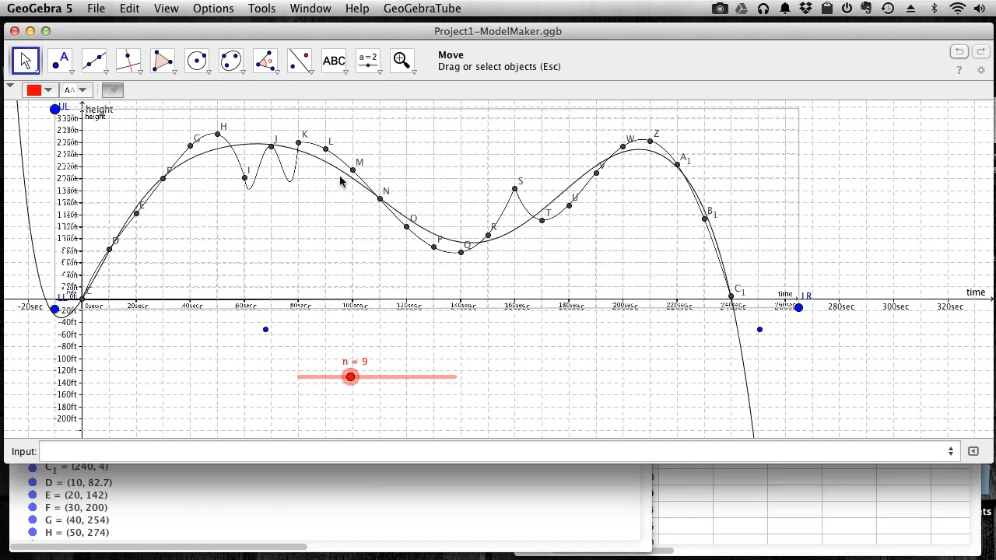
click(289, 509)
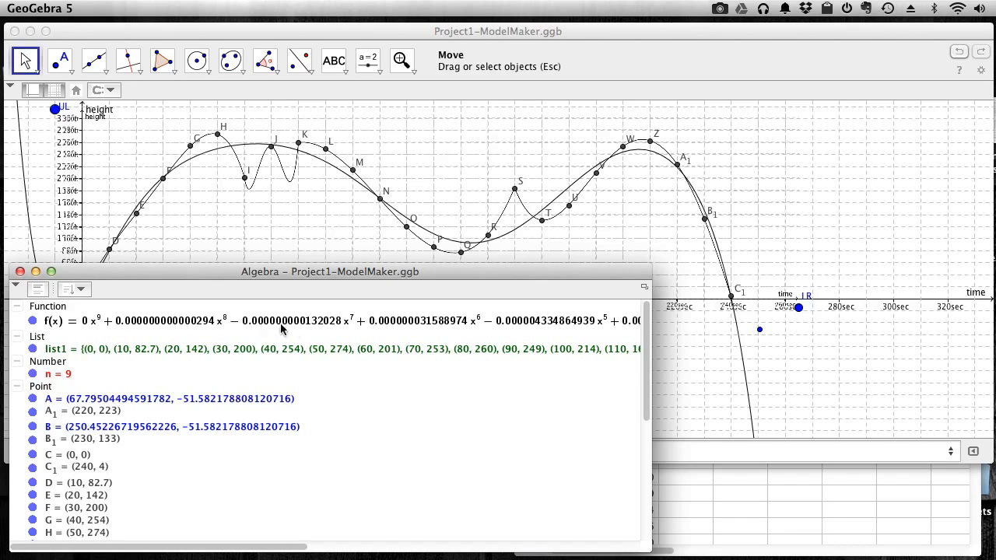
click(426, 324)
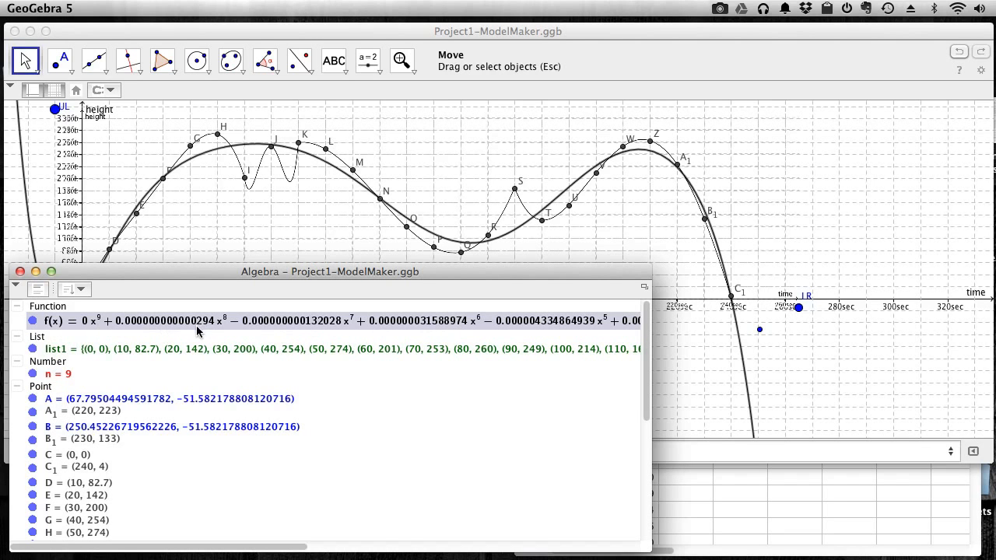
drag(276, 550, 570, 550)
drag(561, 550, 48, 510)
Try the polynomial degree n at 24, and settle on n = 15 for the fitted curve
click(267, 242)
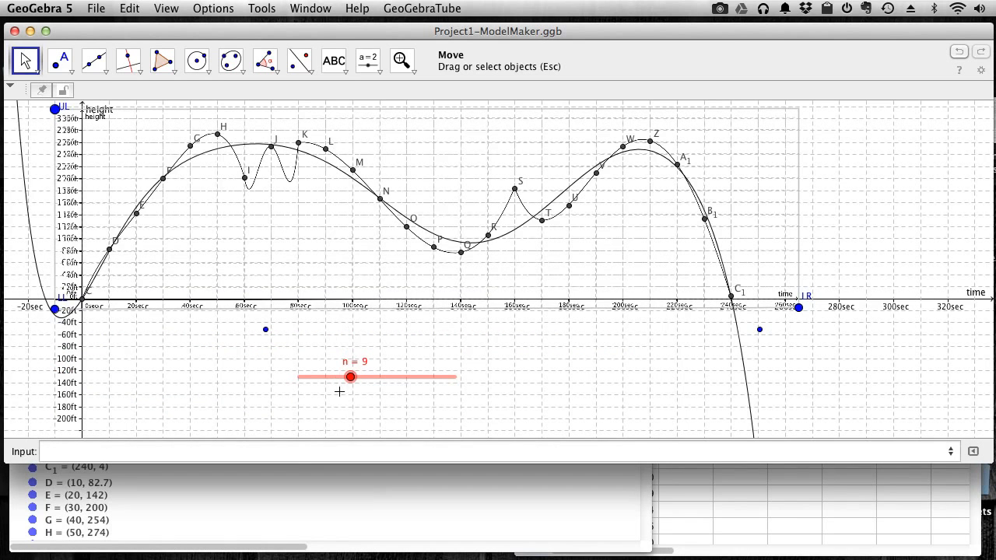
drag(352, 380, 448, 380)
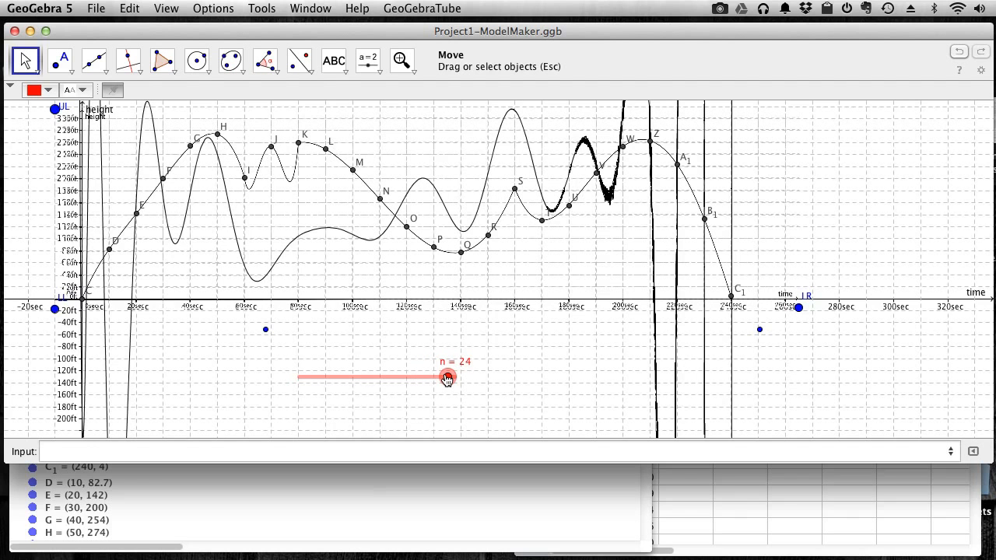
drag(448, 380, 389, 378)
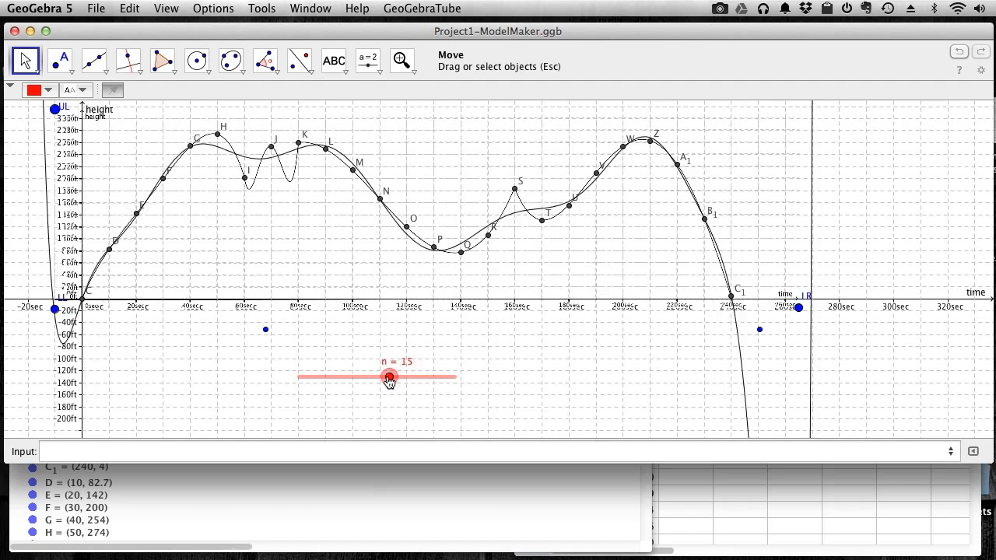
Change the color of the fitted function f(x) to red 255, 0, 51 (#FF0033) in its object properties
click(168, 518)
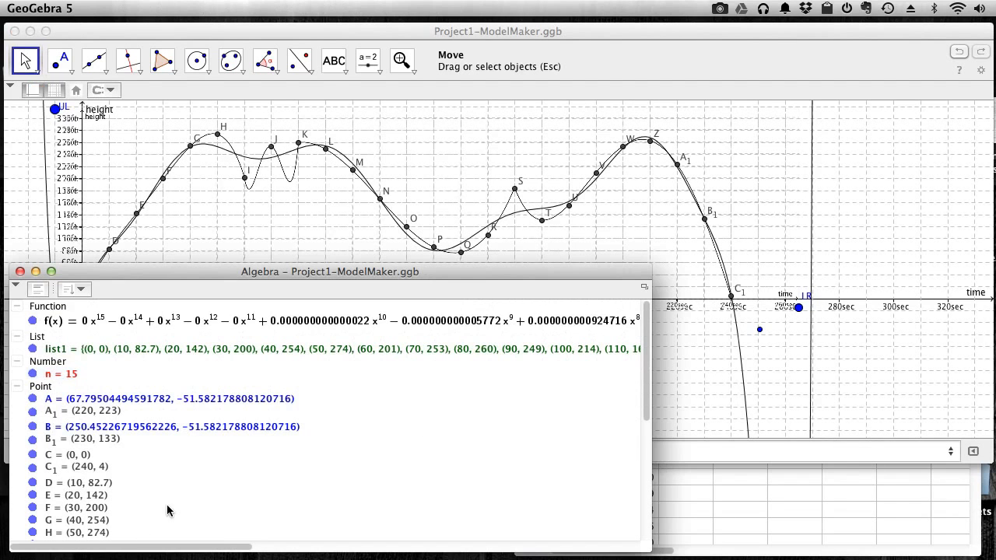
right_click(112, 325)
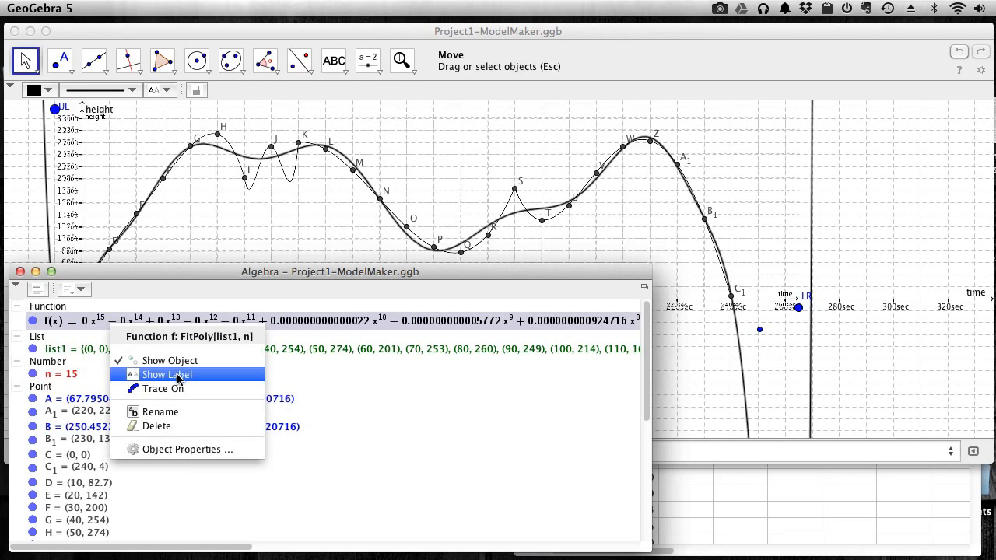
click(179, 449)
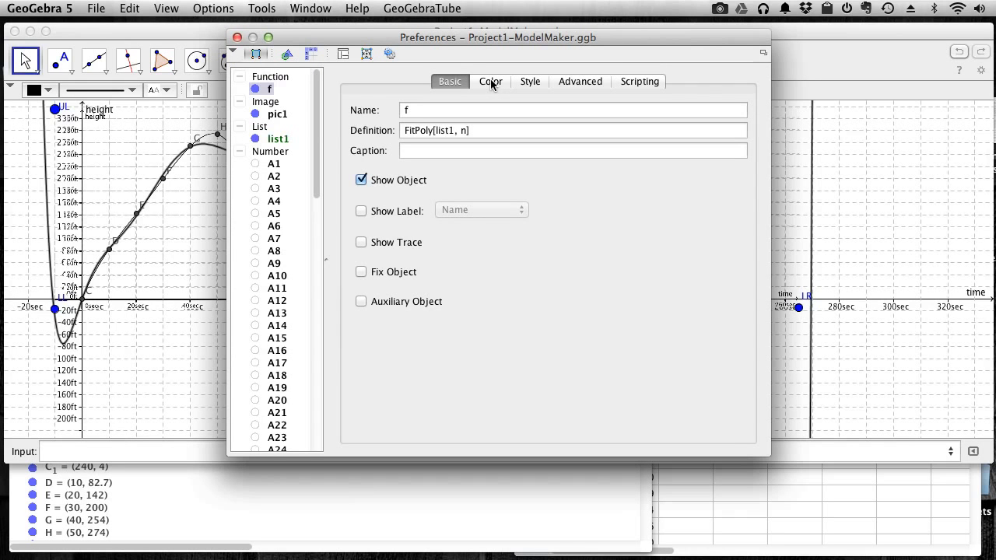
click(490, 84)
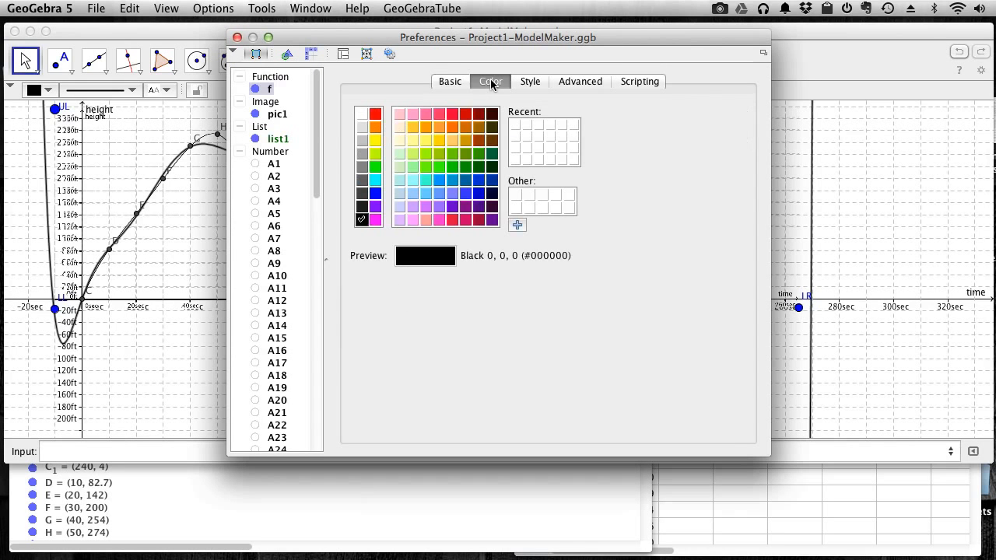
click(439, 114)
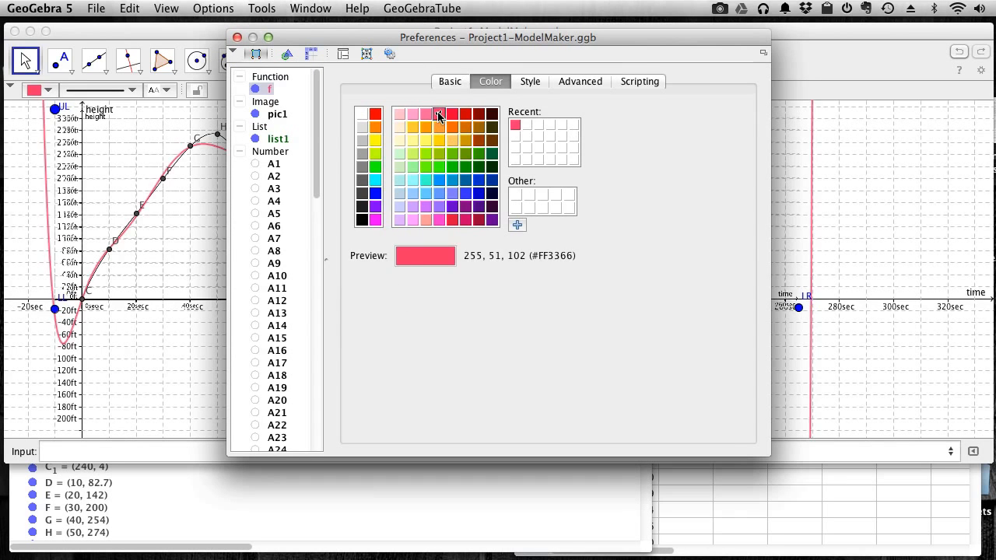
click(451, 115)
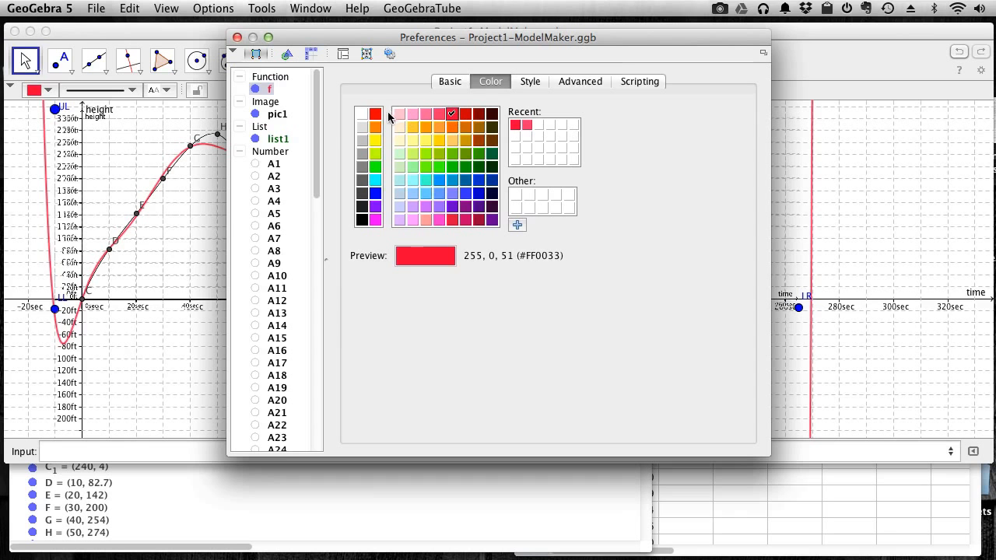
click(237, 37)
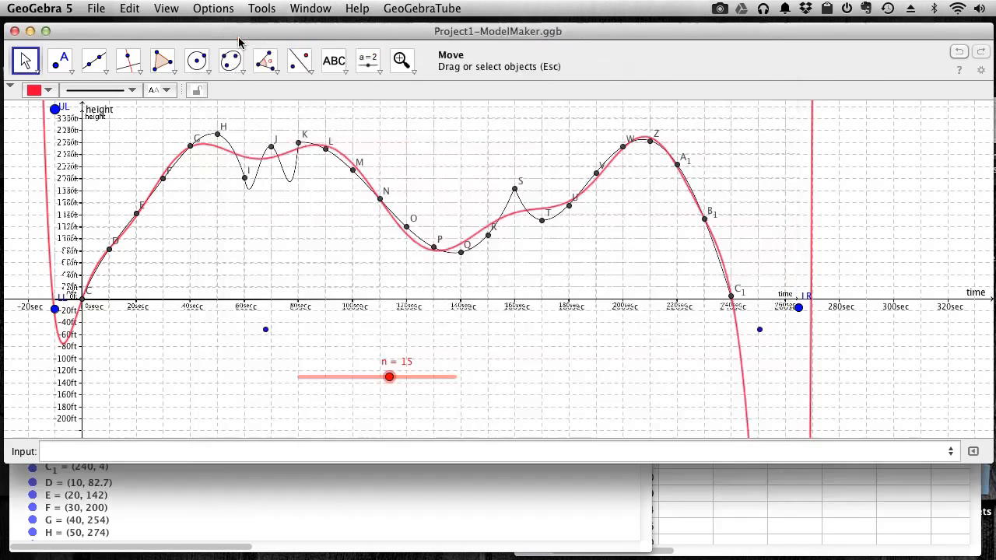
Examine the leading terms of the degree-15 equation f(x) in the algebra listing and return to the graph
mouse_move(388, 376)
mouse_down()
mouse_move(365, 381)
mouse_move(389, 378)
mouse_up()
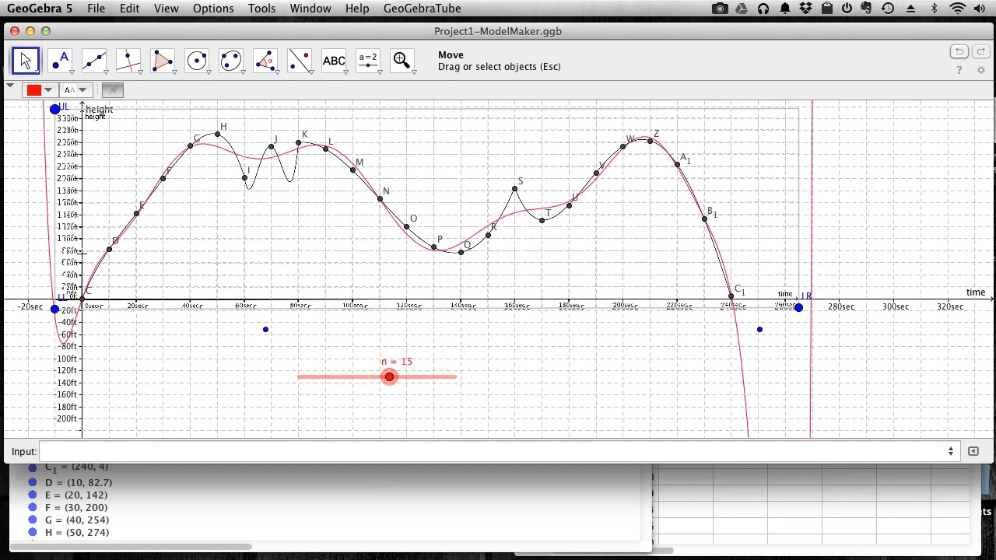
click(231, 547)
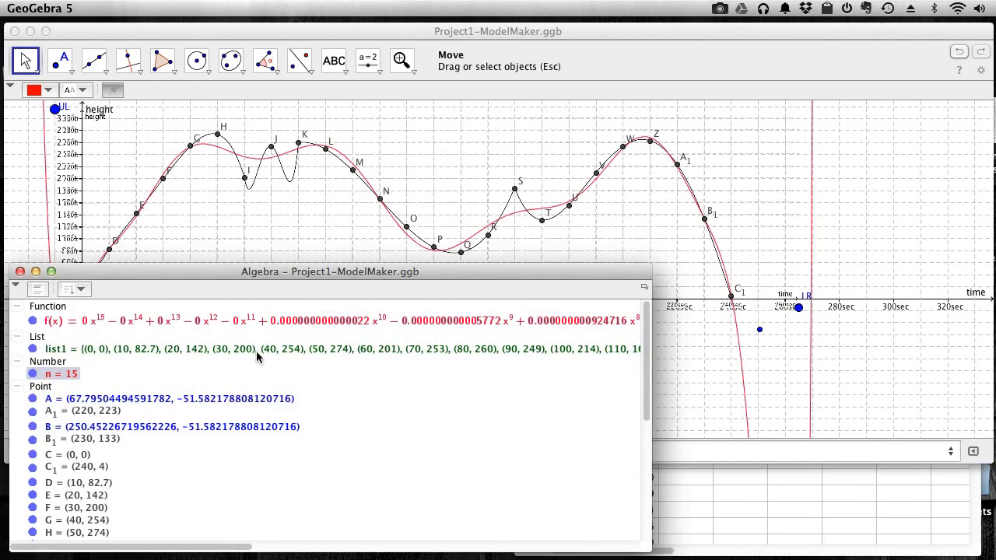
click(163, 322)
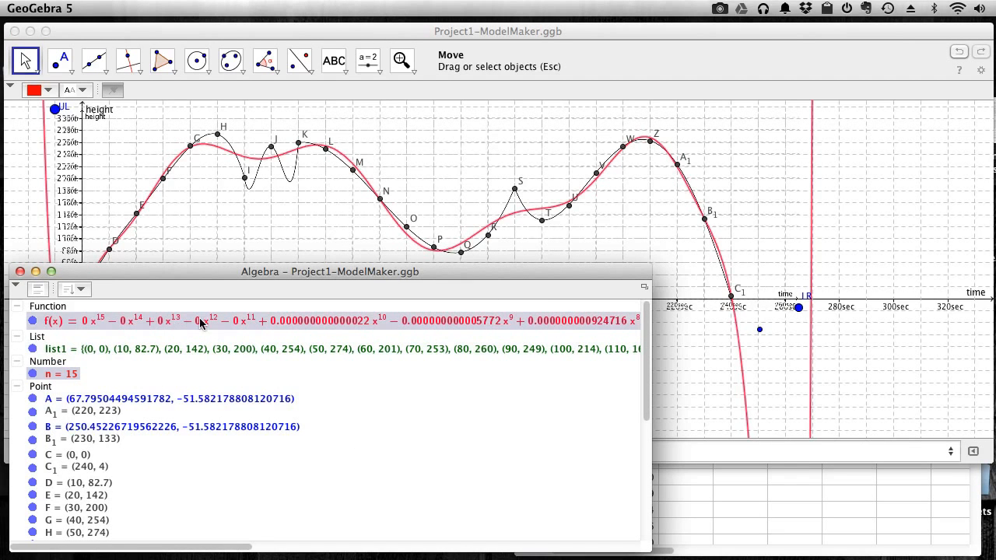
click(383, 326)
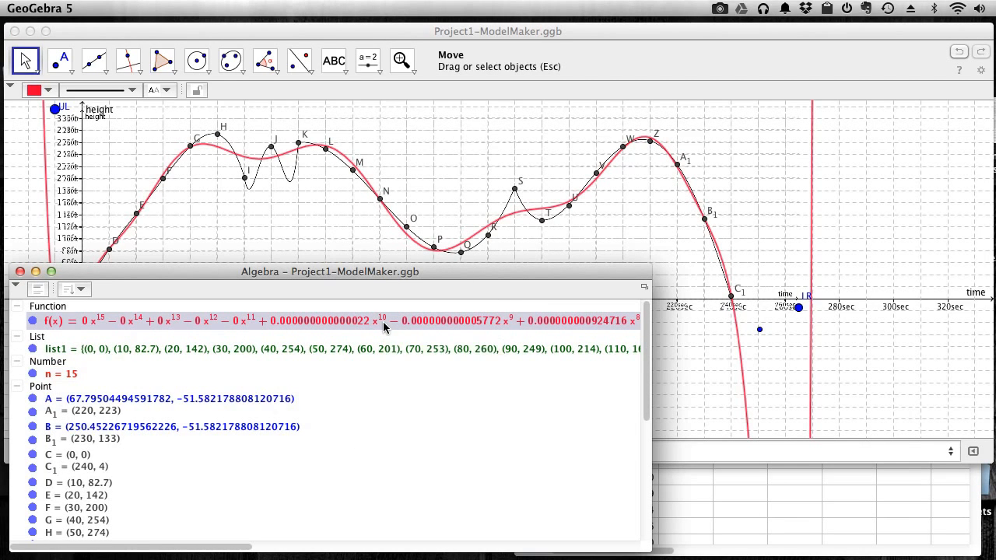
right_click(383, 327)
click(352, 325)
click(273, 228)
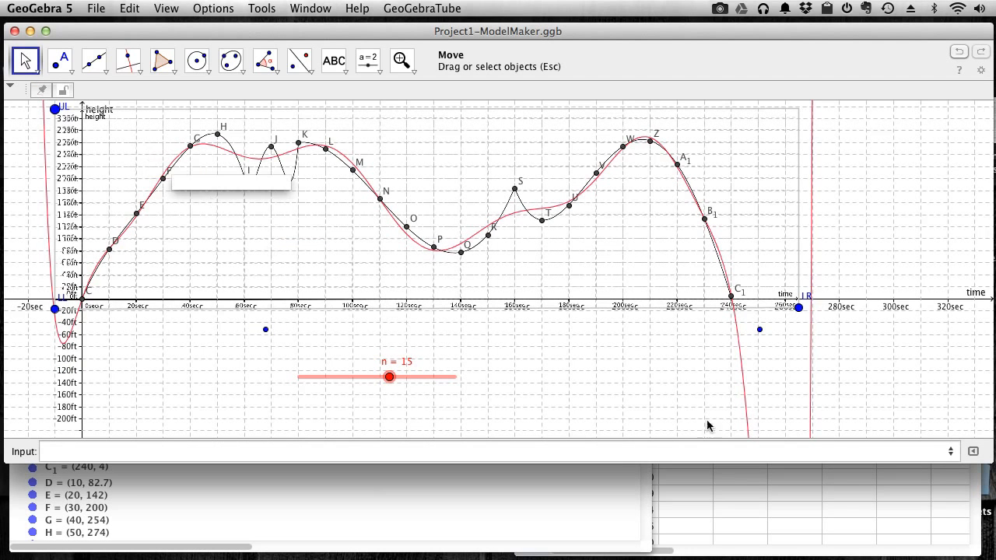
Shrink the graphics window around the curve and export the view as a transparent 300 dpi PNG named mymodel in the Video folder
drag(984, 454, 792, 354)
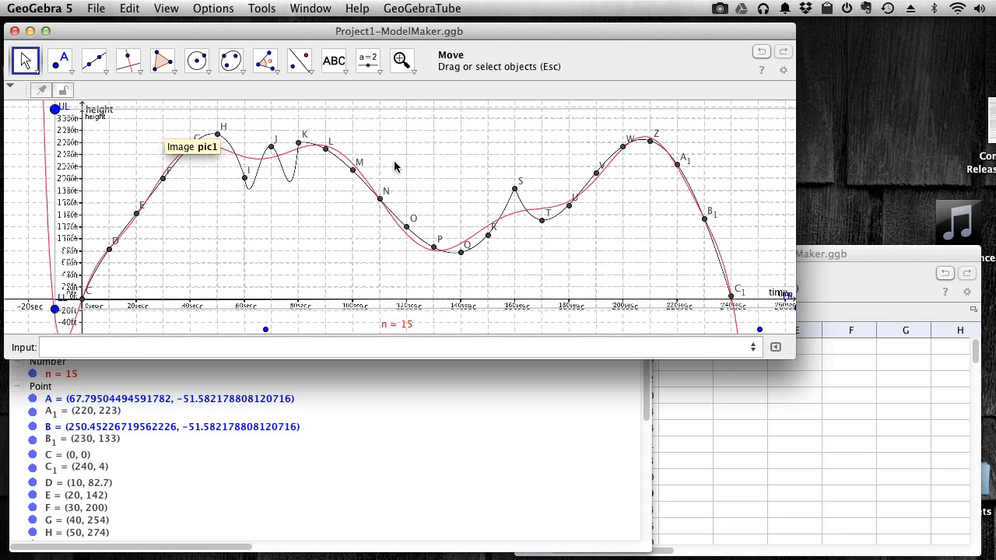
click(94, 8)
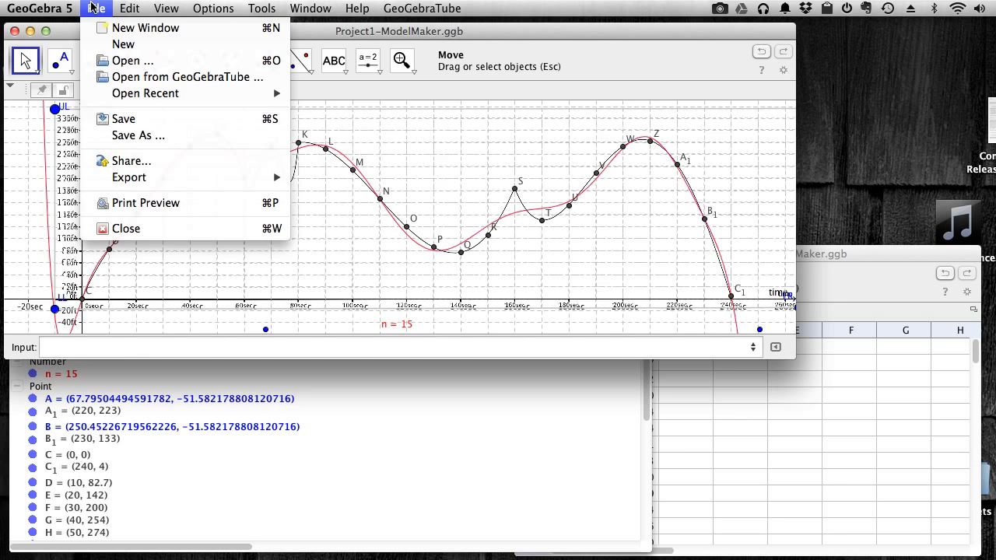
mouse_move(140, 177)
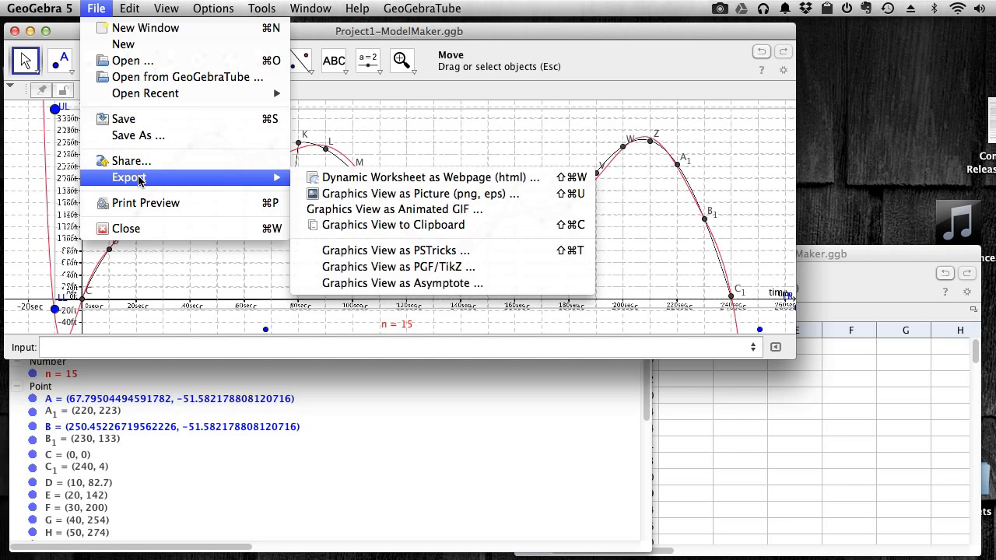
click(354, 199)
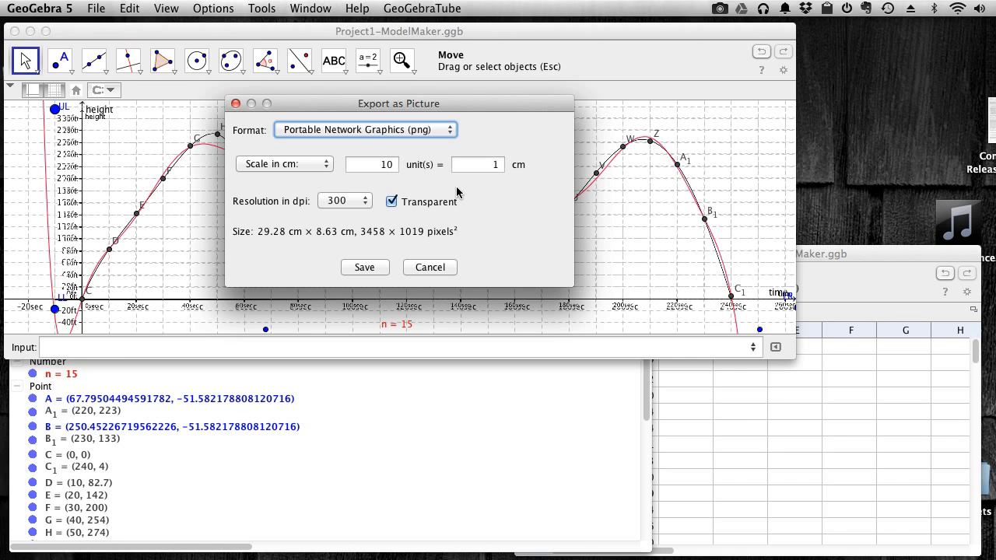
click(376, 268)
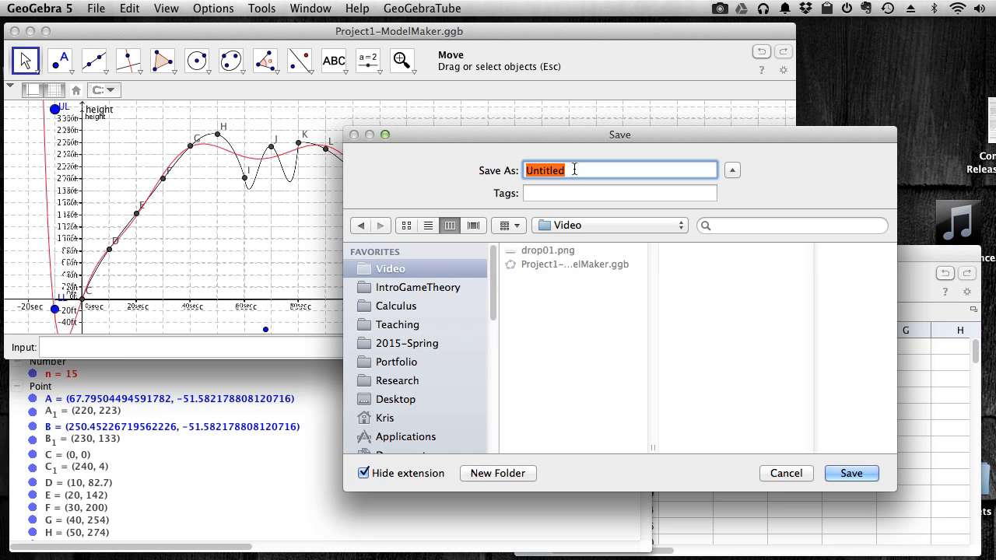
text(mymodel)
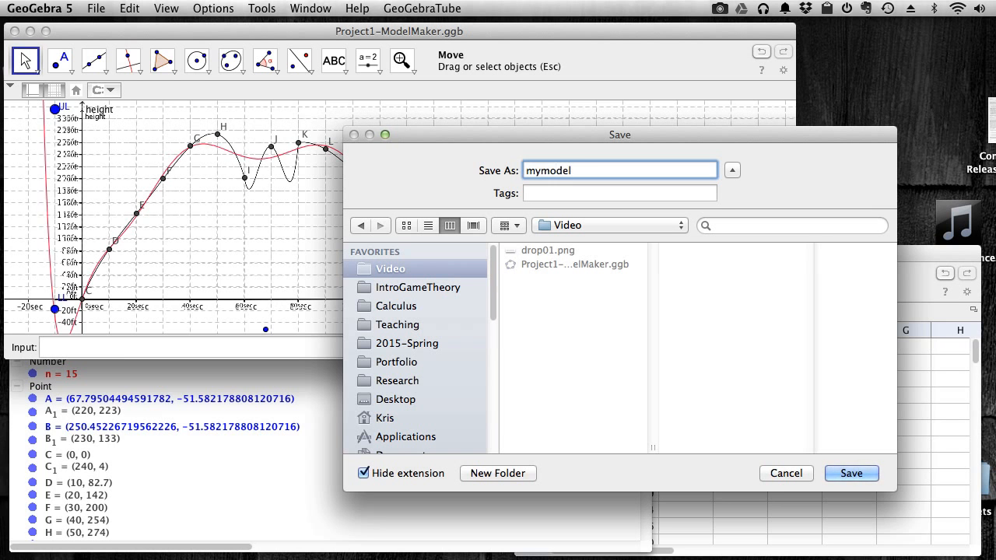
key(Return)
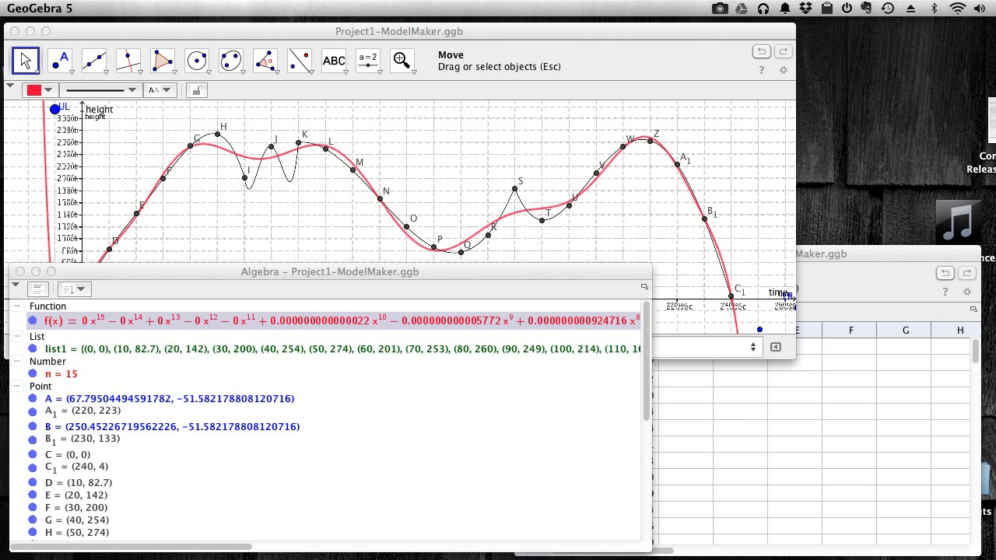
Read the equation of f(x) in the algebra listing through to its constant term
click(157, 322)
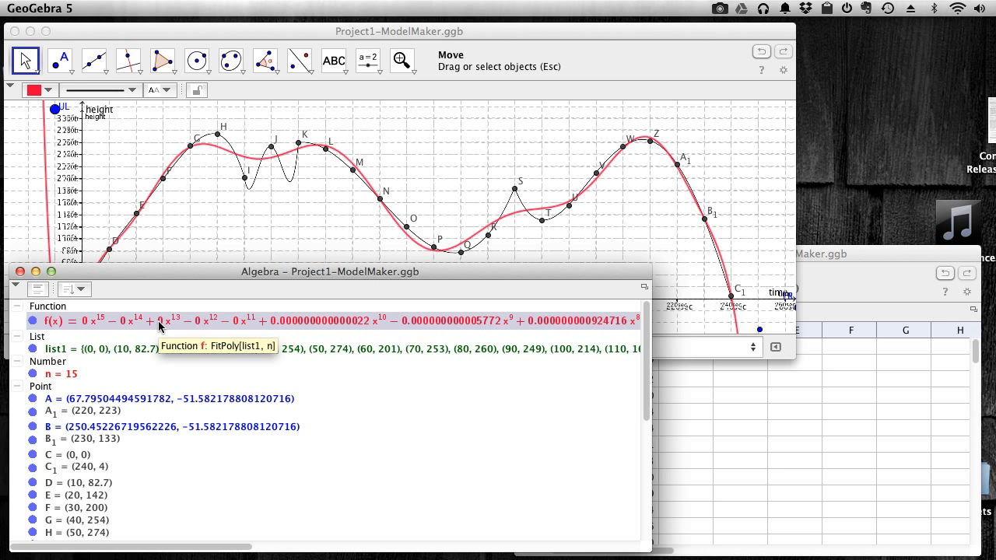
drag(177, 553, 582, 549)
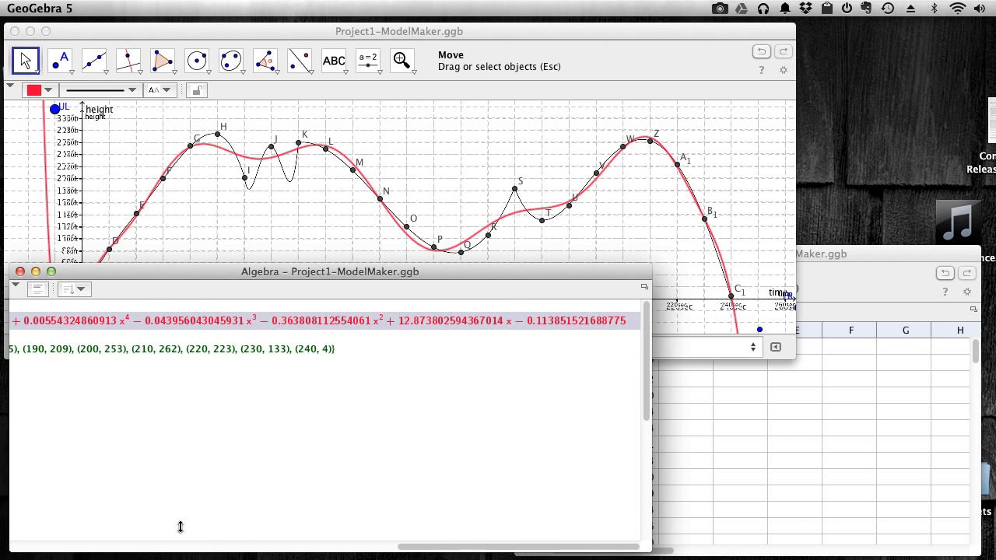
scroll(204, 529, left, 10)
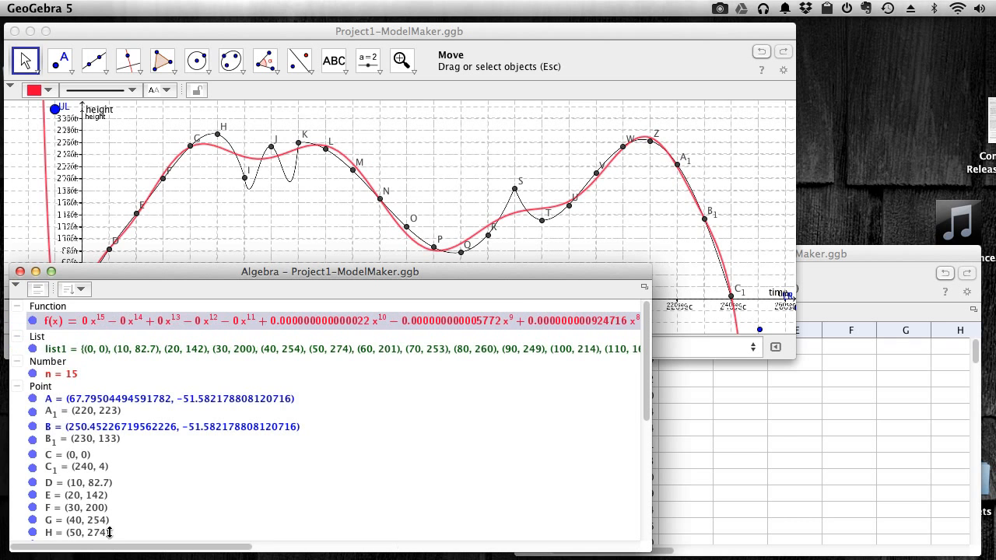
click(102, 31)
click(96, 8)
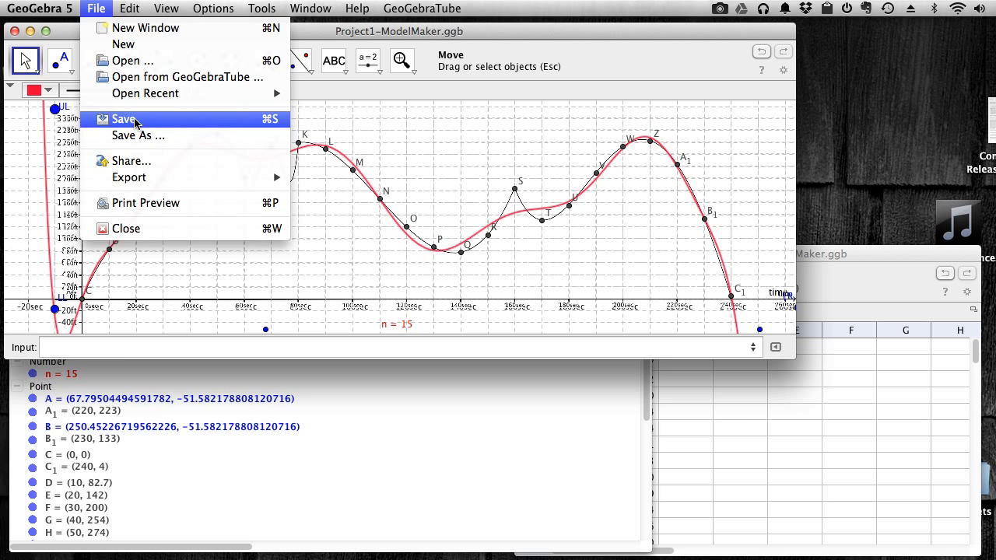
click(653, 45)
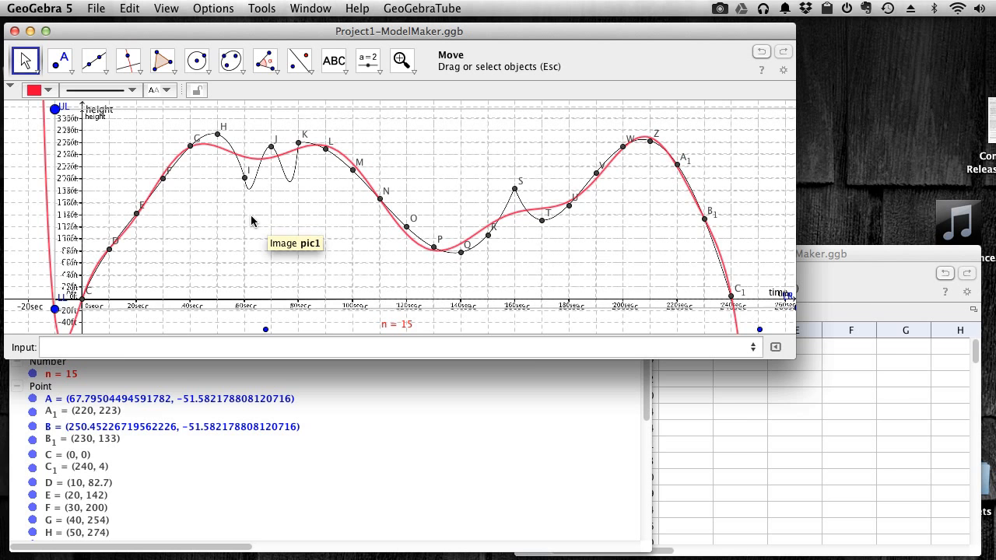
Enlarge the graphics window enough to uncover the n slider, and shift the background image's corner point UL slightly
drag(794, 360, 886, 432)
click(389, 377)
mouse_move(390, 380)
mouse_down()
mouse_move(321, 379)
mouse_move(390, 377)
mouse_up()
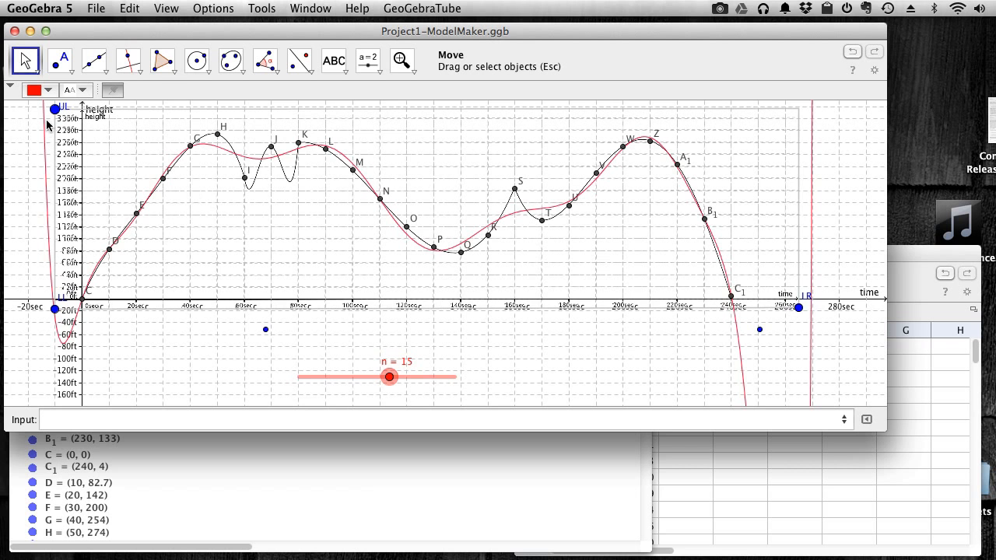
mouse_move(55, 109)
mouse_down()
mouse_move(123, 122)
mouse_move(93, 168)
mouse_move(57, 151)
mouse_move(56, 111)
mouse_up()
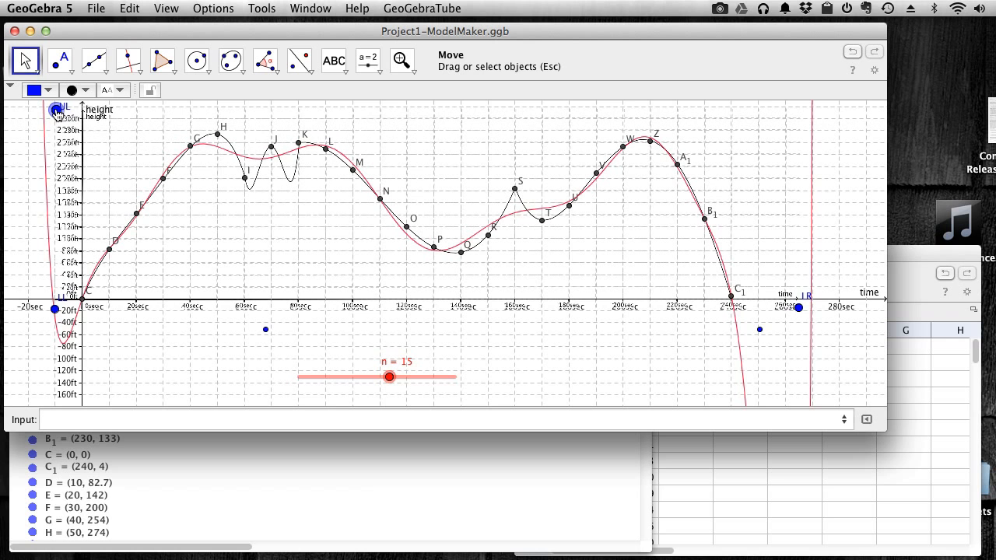